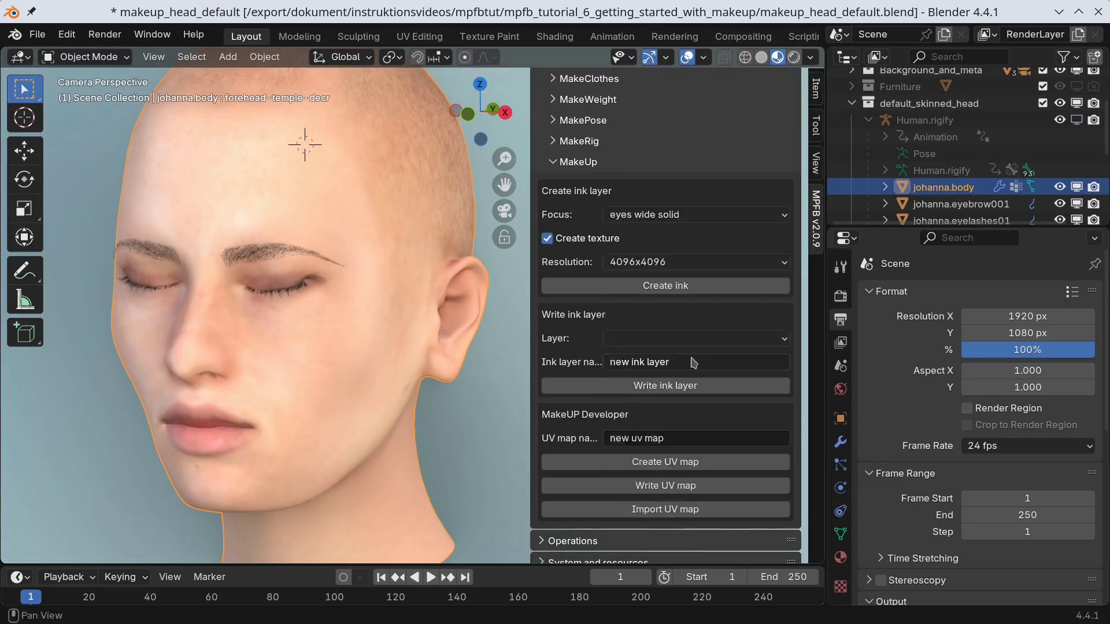
Create an ink layer, paint mirrored magenta eyeshadow over both eyelids, and hide the rig.
click(651, 286)
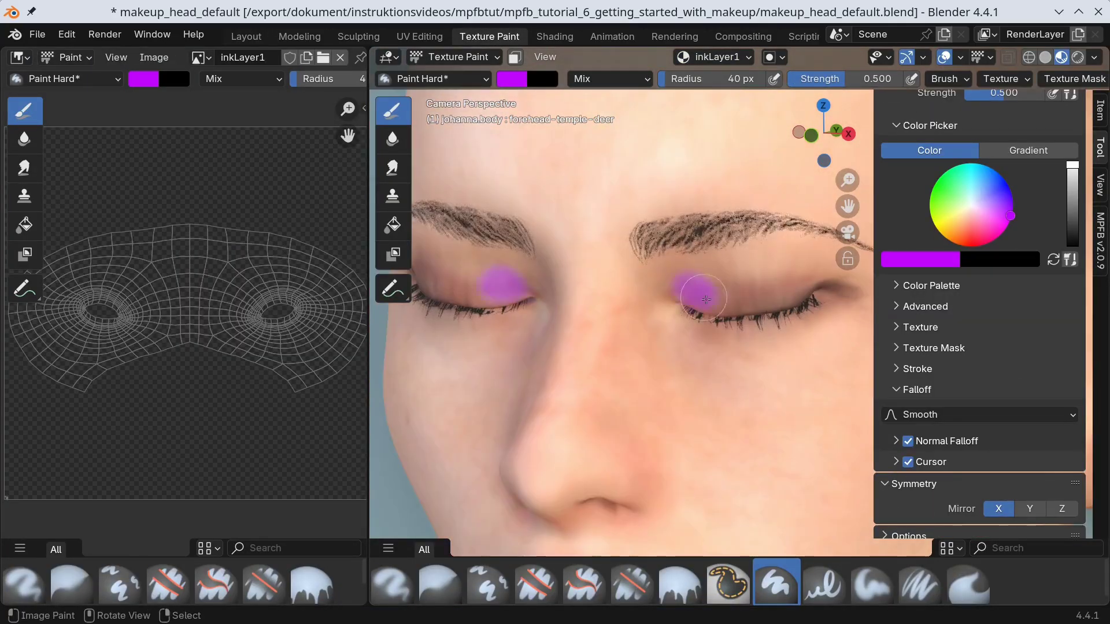
mouse_move(727, 302)
mouse_down()
mouse_move(798, 292)
mouse_move(752, 286)
mouse_up()
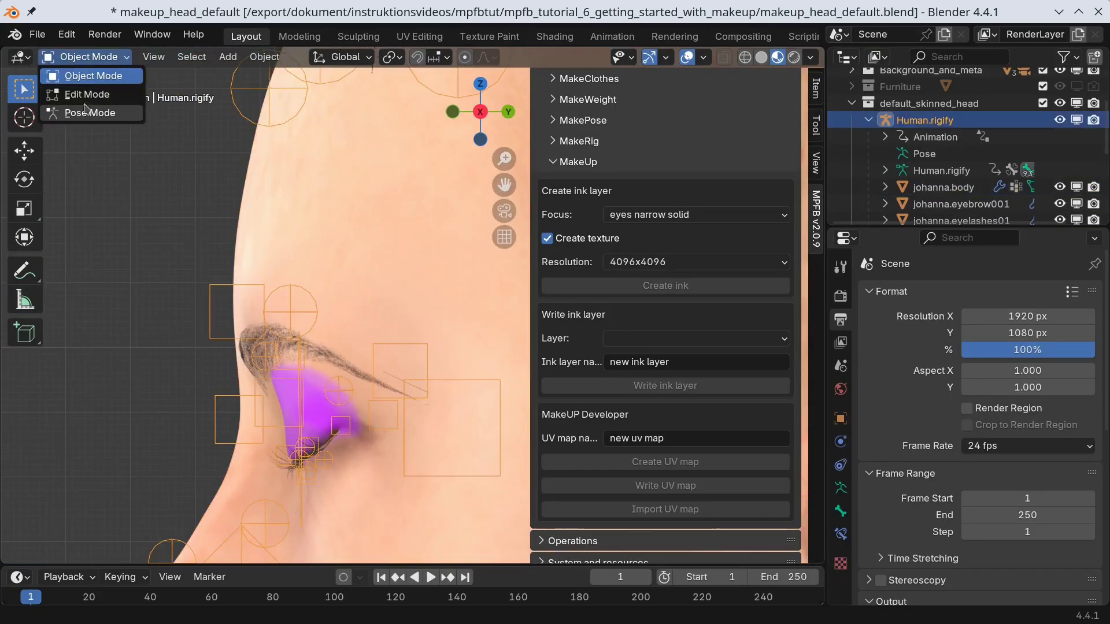
click(75, 112)
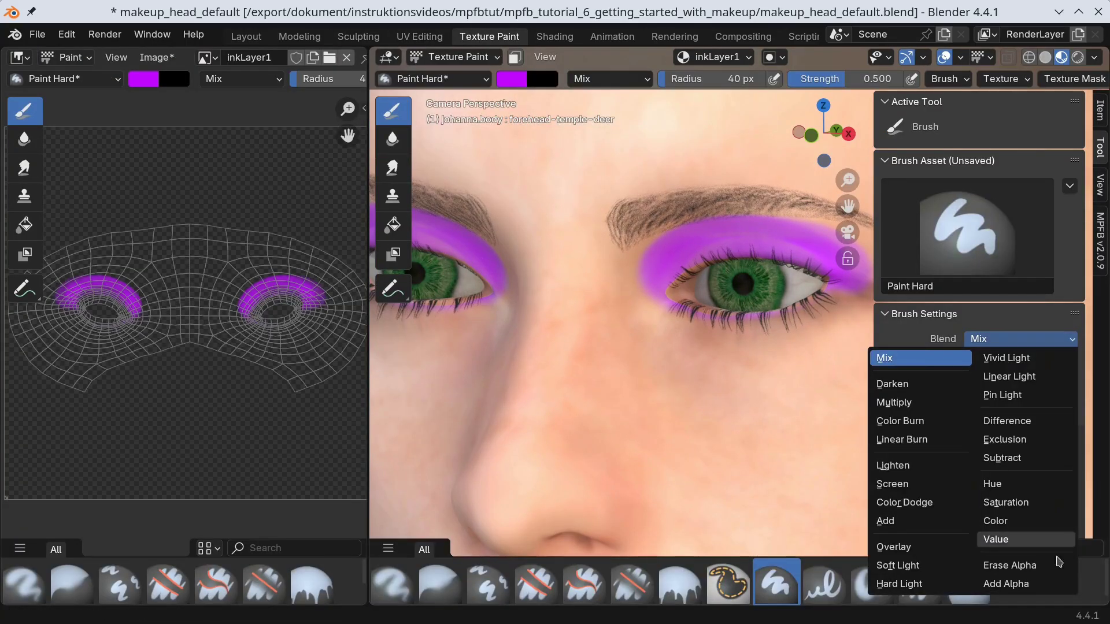
Fade the eyeshadow along the upper lid with Erase Alpha at 0.300 strength.
click(1003, 575)
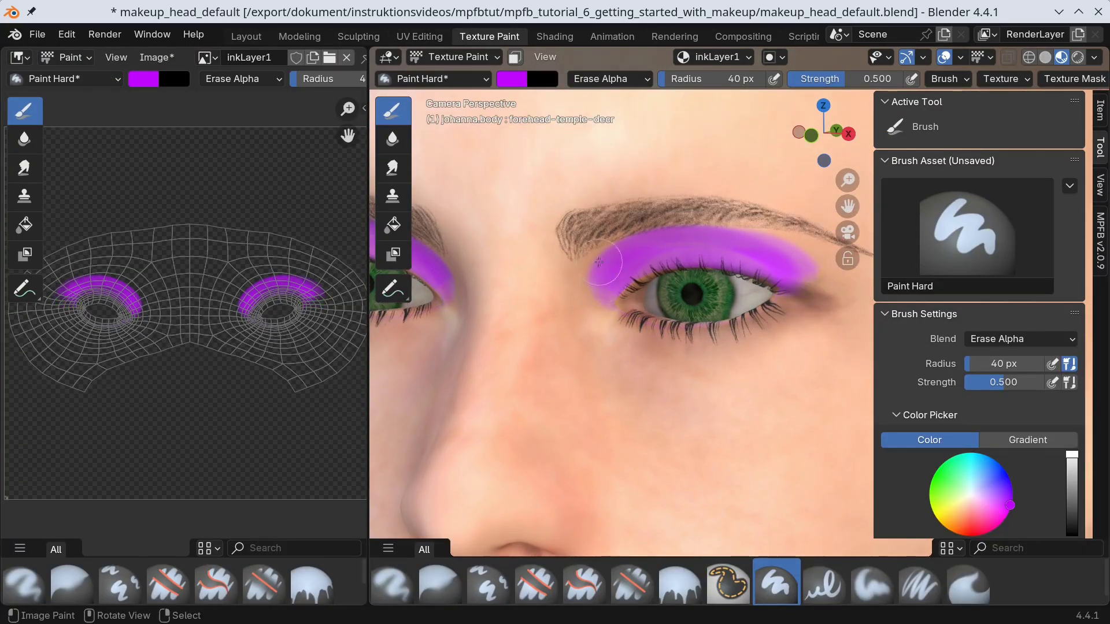
drag(1004, 382, 982, 382)
mouse_move(589, 231)
mouse_down()
mouse_move(717, 214)
mouse_move(804, 226)
mouse_up()
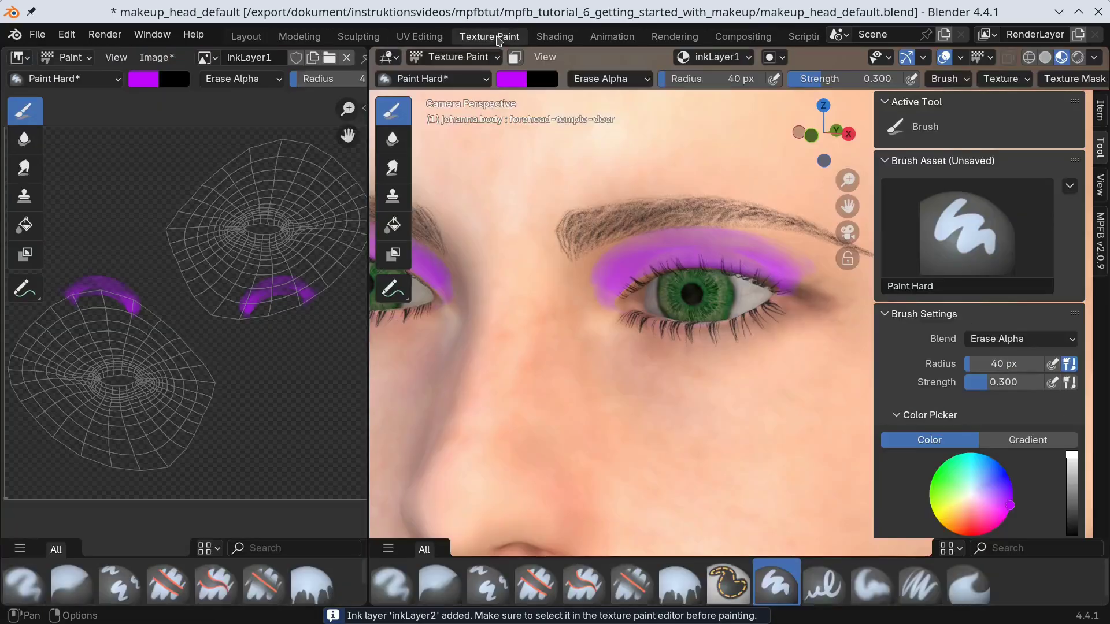
scroll(981, 287, down, 4)
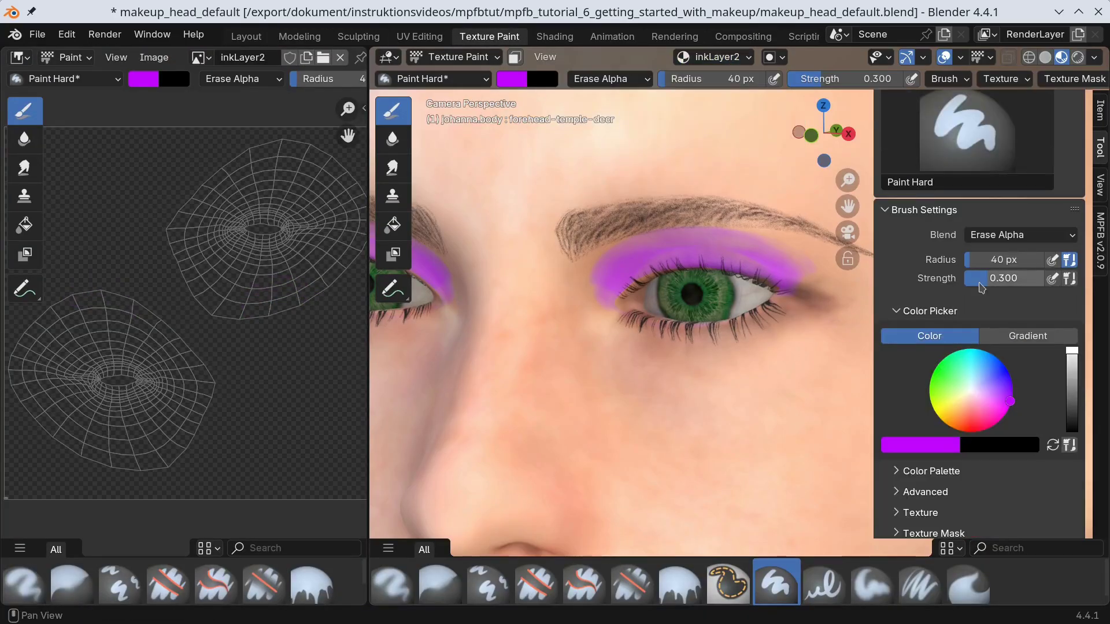
Set a black brush with radius 20 and Mix blending, widening the image editor to show the eye UVs.
key(x)
double_click(1004, 260)
text(20)
click(1020, 235)
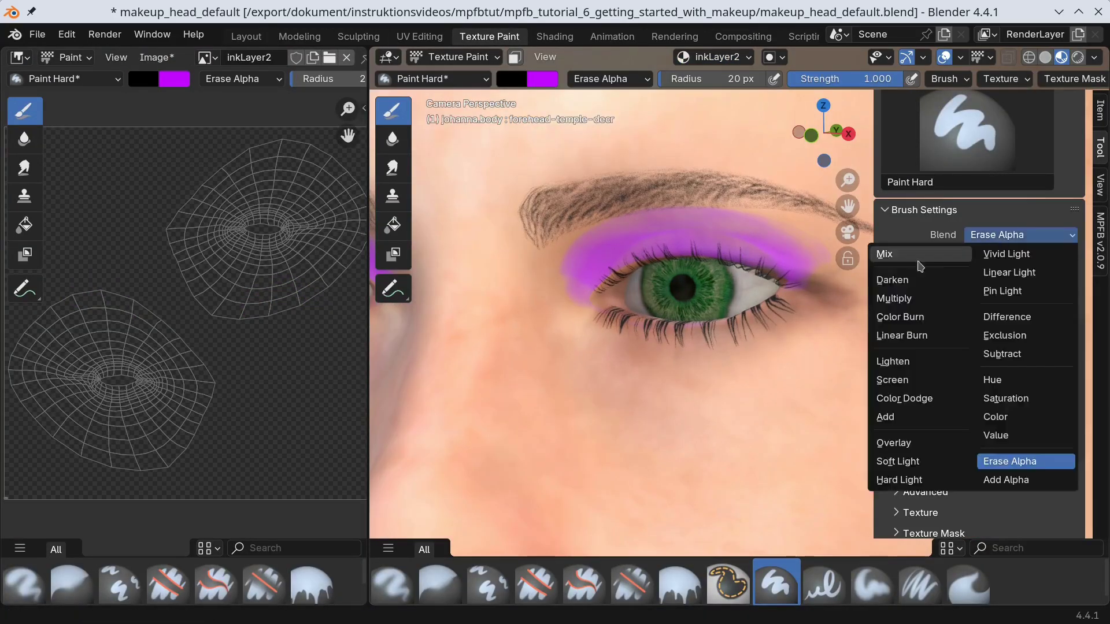
click(893, 246)
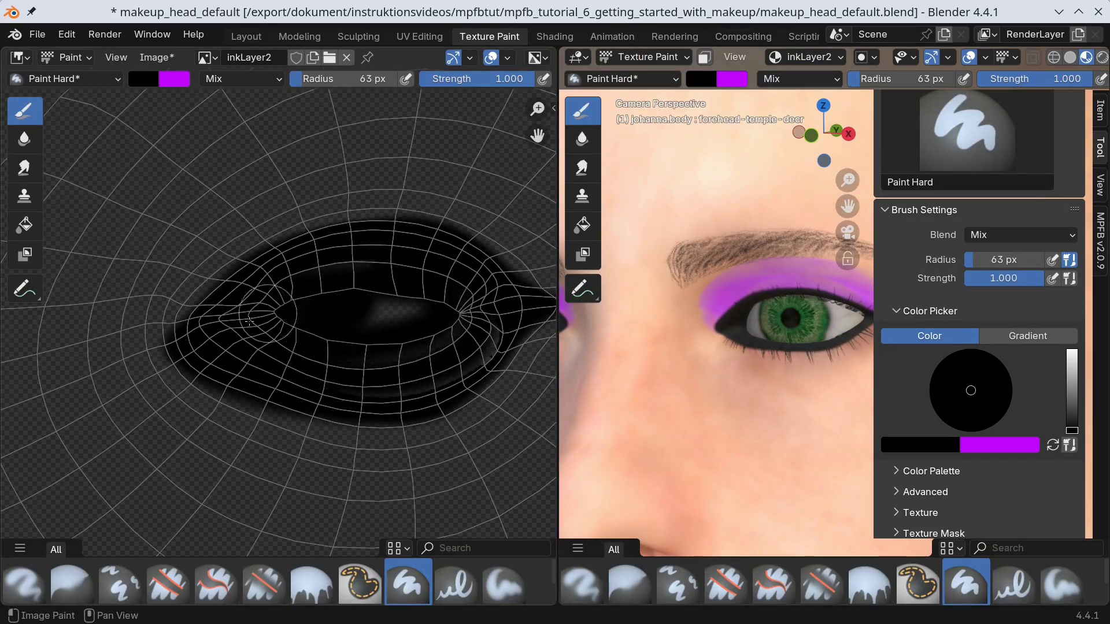
middle_drag(370, 174, 370, 350)
scroll(370, 350, up, 3)
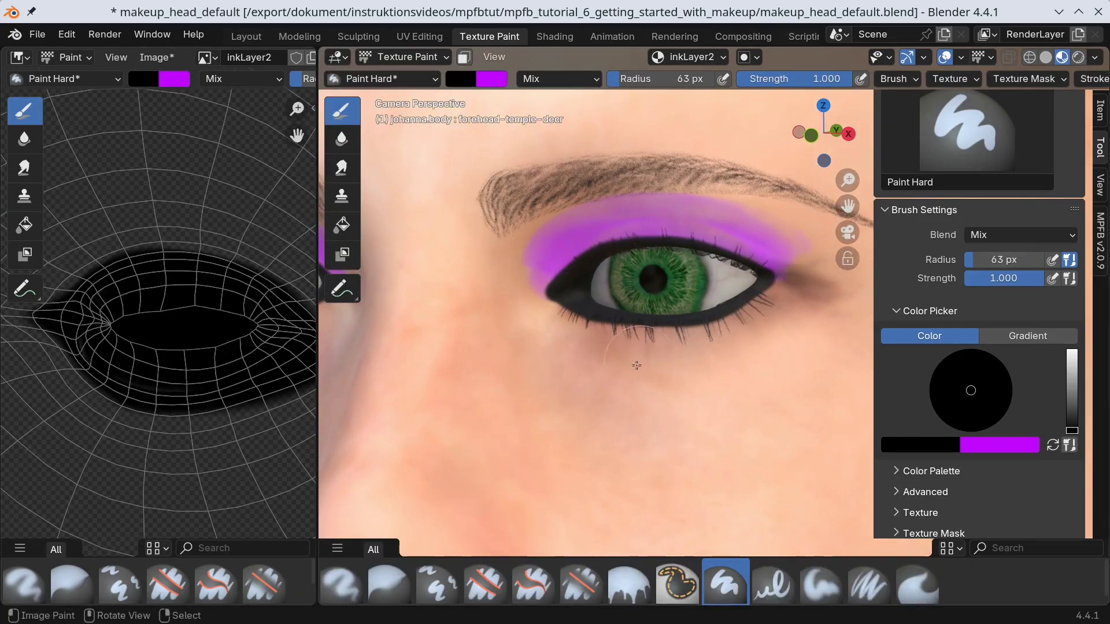
Paint black eyeliner with a 20 px brush: a wing at the outer corner and liner at the inner corner.
double_click(1004, 259)
text(20)
key(Return)
drag(745, 282, 810, 260)
drag(563, 279, 535, 297)
Erase part of the upper purple eyeshadow on inkLayer1 using Erase Alpha.
click(1021, 235)
click(992, 461)
click(691, 56)
click(656, 139)
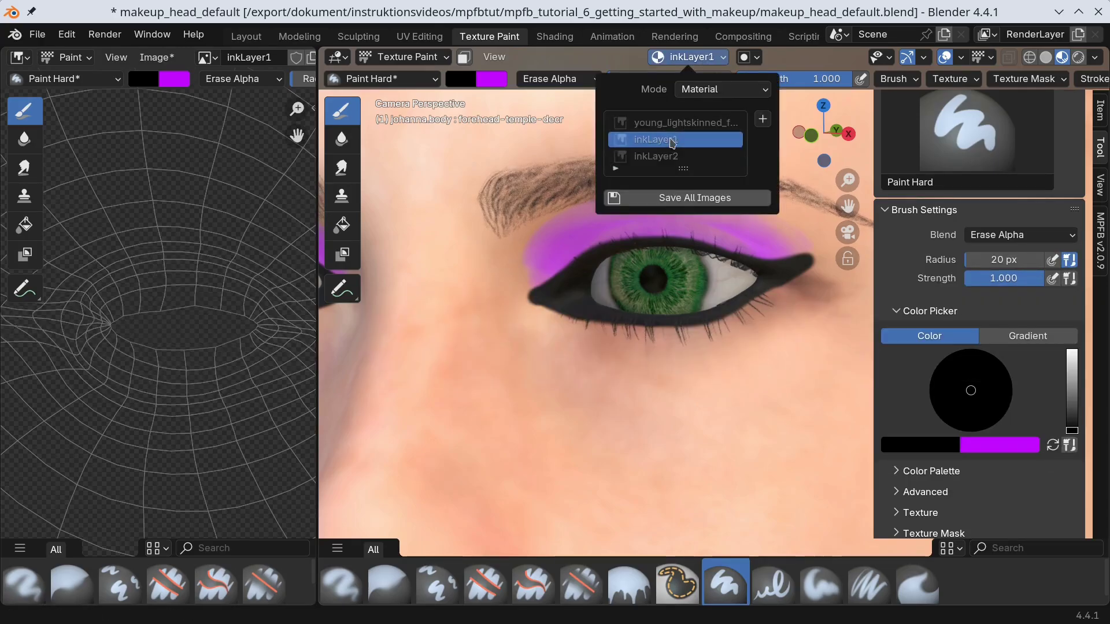
mouse_move(547, 258)
mouse_down()
mouse_move(573, 228)
mouse_move(810, 232)
mouse_up()
Reset the brush to Mix blend, strength 0.500, radius 30, and swap colours back to purple.
click(1020, 235)
click(902, 243)
drag(1040, 278, 1007, 291)
double_click(1003, 260)
text(30)
key(Return)
key(x)
scroll(636, 324, up, 2)
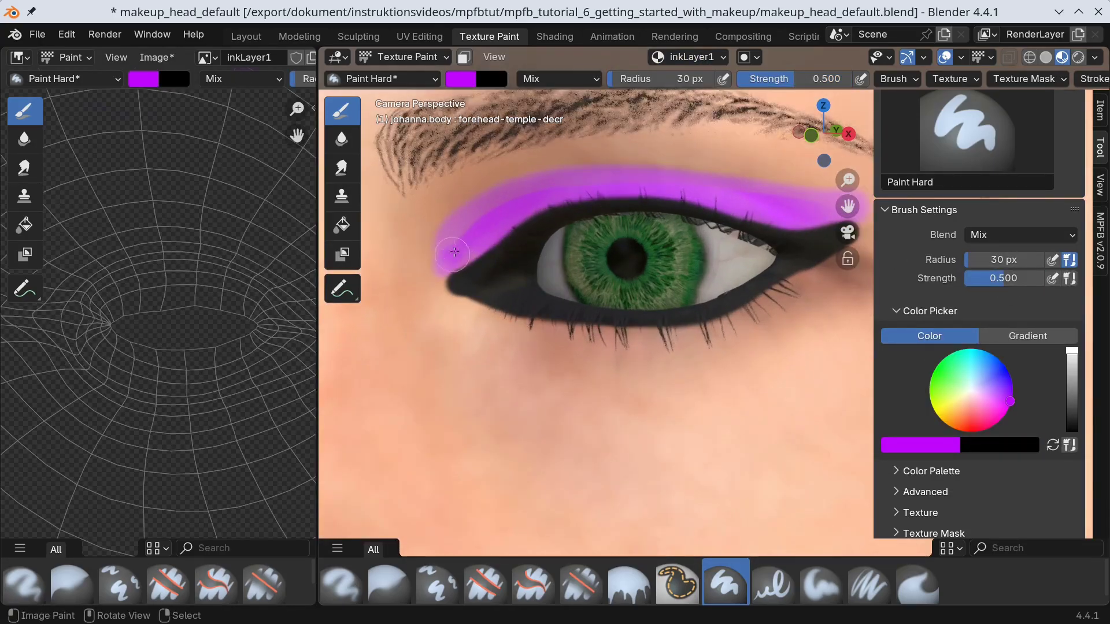
scroll(461, 245, down, 4)
scroll(520, 289, up, 3)
Create a new ink layer with lips solid focus from the MakeUp tools.
click(246, 36)
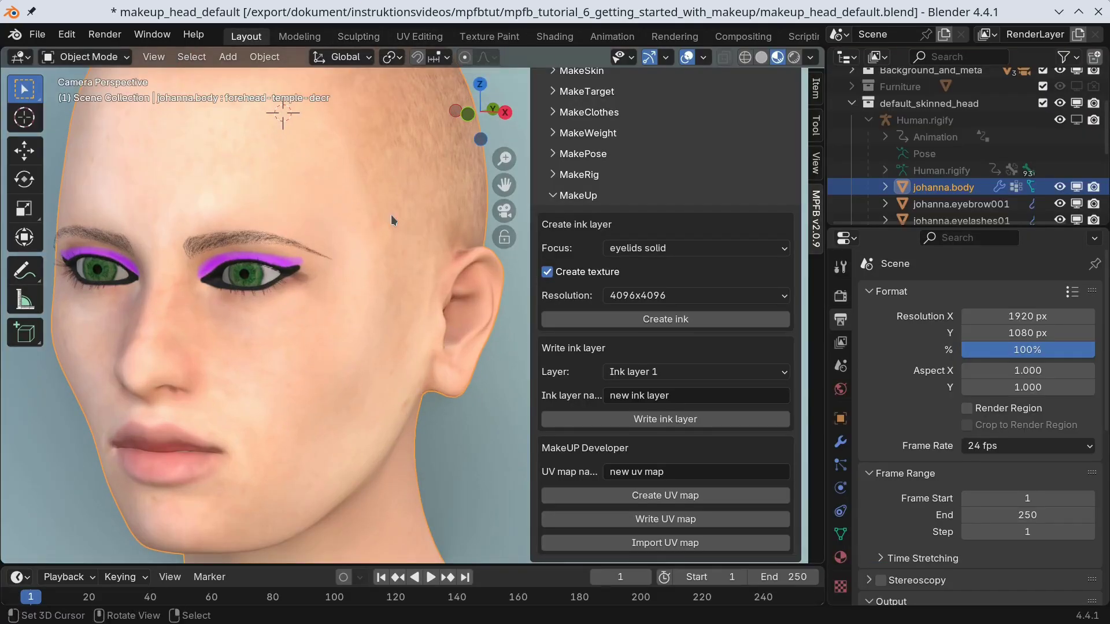
click(694, 248)
click(665, 452)
click(666, 320)
In Texture Paint, pick dark red, set radius 20, and paint strokes on the upper lip.
click(489, 36)
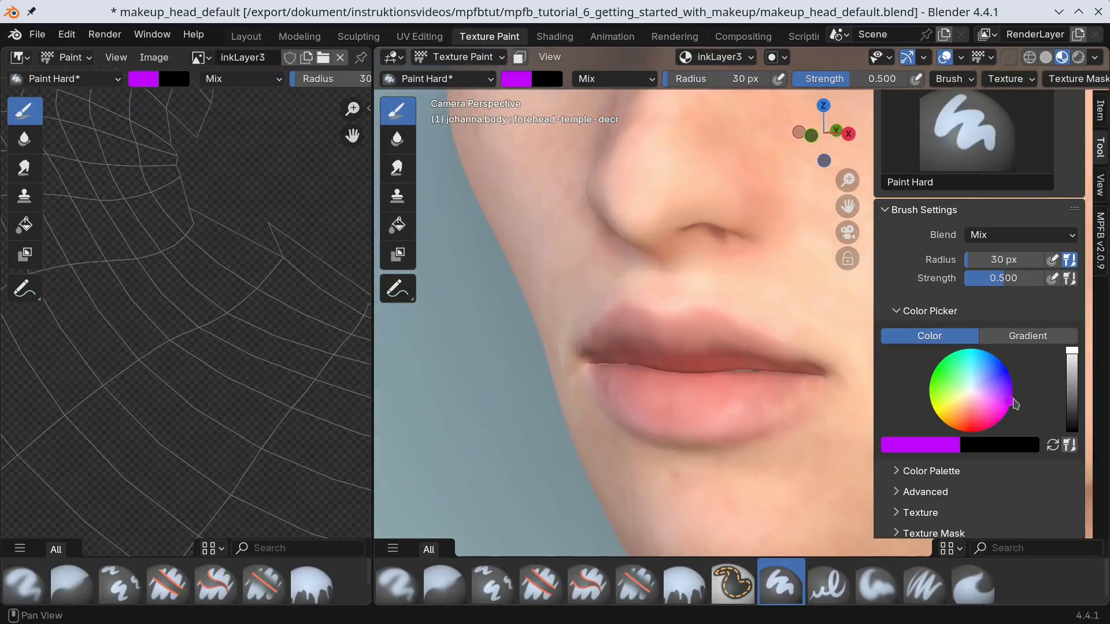
drag(1013, 405, 971, 432)
click(1072, 393)
double_click(1003, 259)
text(20)
key(Return)
scroll(636, 289, down, 1)
mouse_move(688, 318)
mouse_down()
mouse_move(814, 359)
mouse_move(678, 329)
mouse_move(716, 305)
mouse_up()
scroll(716, 306, up, 4)
Outline the upper lip with a lighter red brush colour.
key(shift+f)
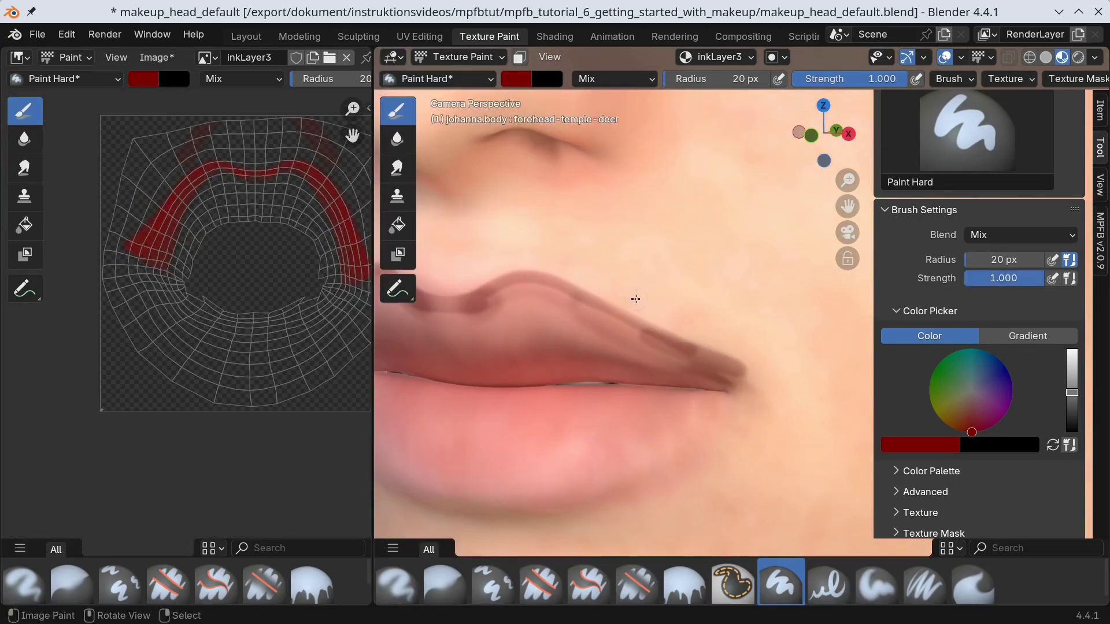
key(s)
click(625, 297)
drag(404, 347, 740, 370)
scroll(577, 287, up, 2)
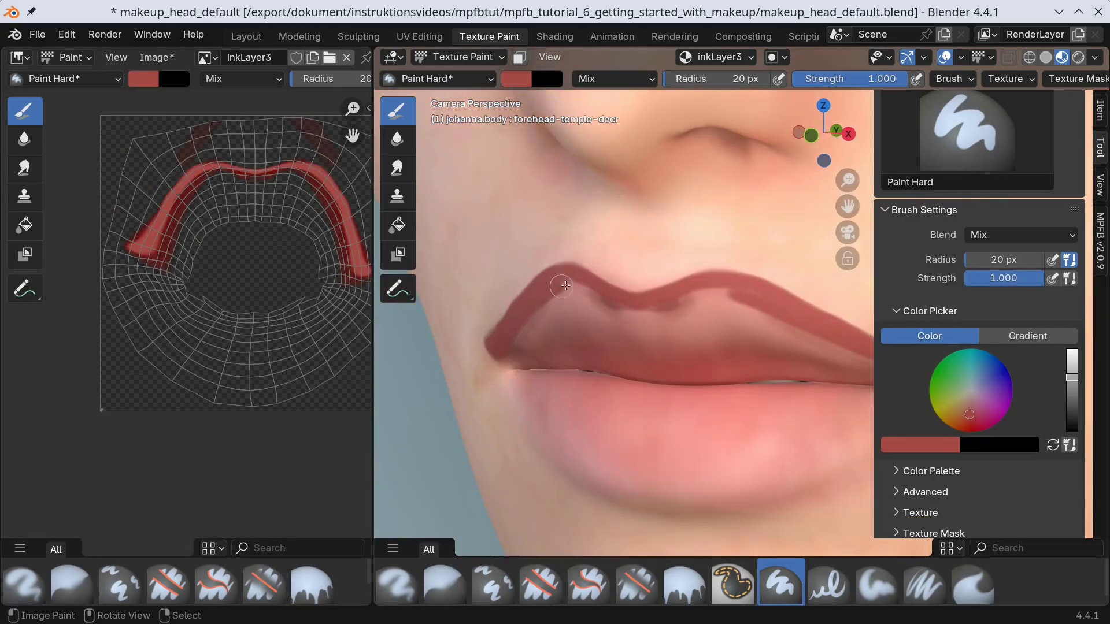
scroll(577, 287, down, 1)
Switch the brush to Erase Alpha, adjust its radius and strength, and undo the upper-lip outline.
click(1021, 235)
click(983, 462)
key(f)
key(shift+f)
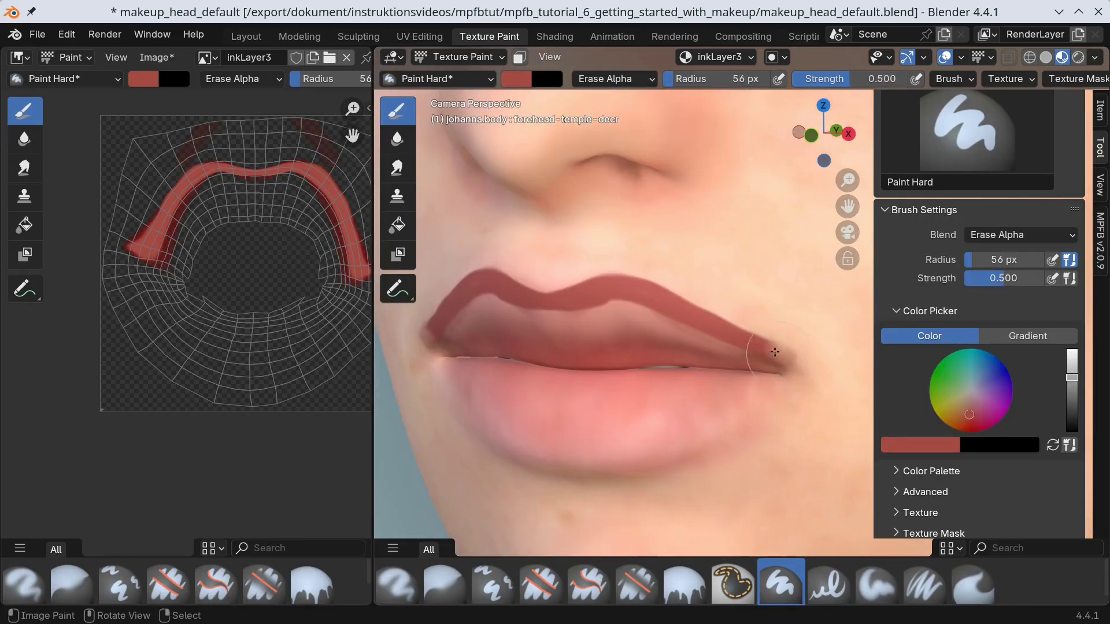
key(ctrl+z)
key(ctrl+z)
key(ctrl+z)
Fill the lower and upper lips with red paint.
mouse_move(657, 352)
mouse_down()
mouse_move(437, 383)
mouse_move(457, 385)
mouse_up()
middle_drag(441, 389, 540, 314)
drag(540, 315, 670, 347)
middle_drag(670, 347, 650, 377)
Soften the lips' outer edges with Erase Alpha at 0.300 strength.
click(997, 236)
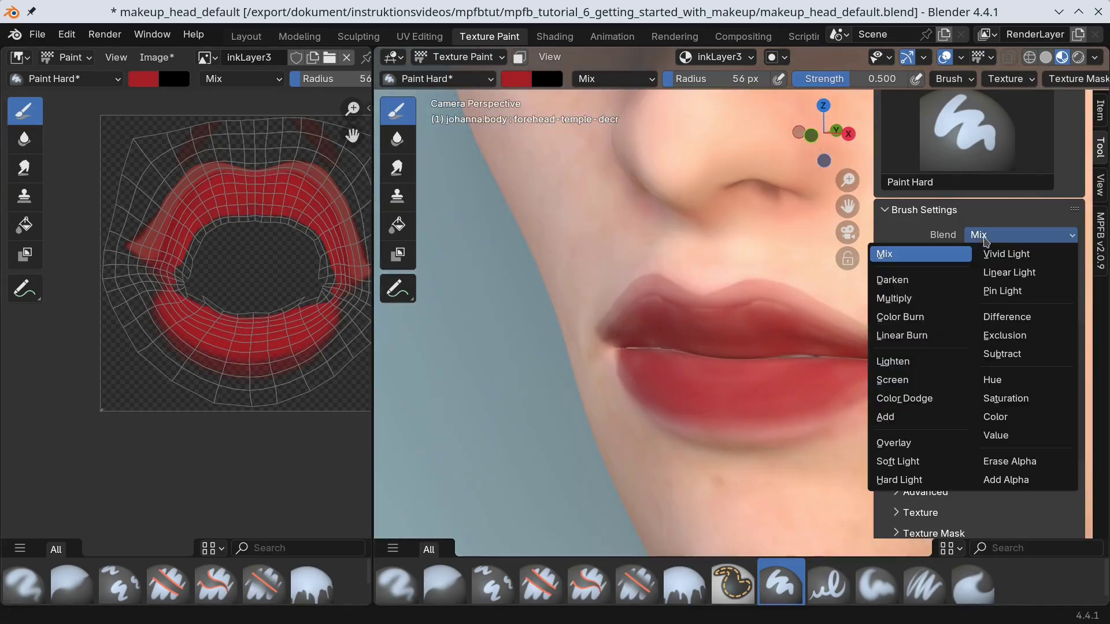
click(1006, 461)
drag(1017, 278, 991, 278)
scroll(719, 384, down, 4)
middle_drag(719, 384, 809, 405)
scroll(822, 436, up, 3)
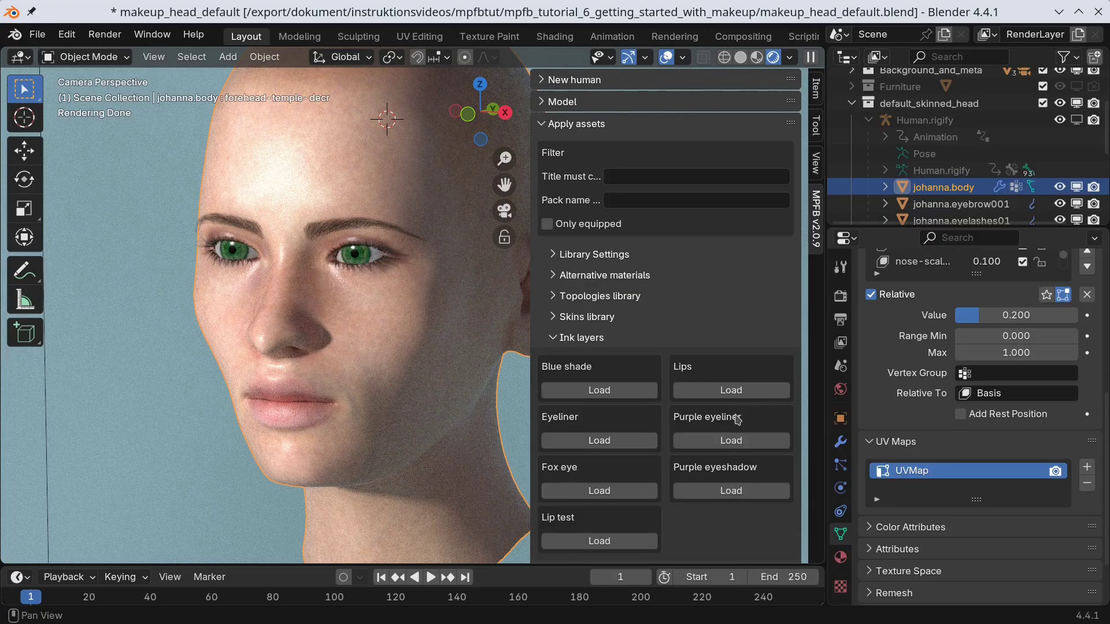
Load the eyeliner, eyeshadow and lips ink layers from the Ink layers library.
click(732, 441)
click(731, 491)
click(729, 390)
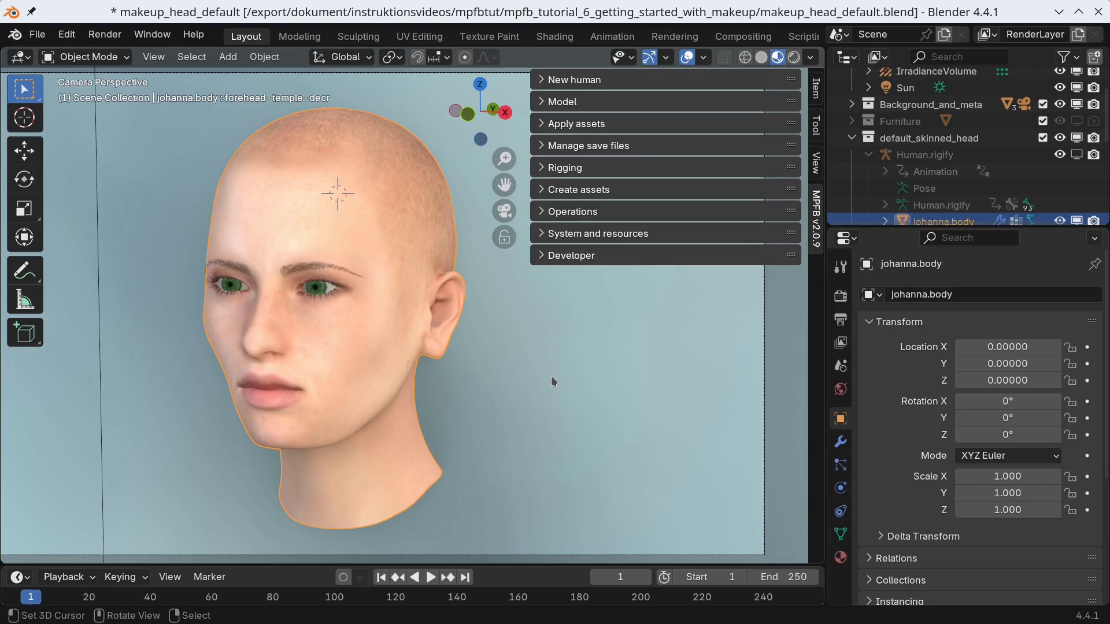
Show the head's Modifier properties and expand Create assets > MakeUp in the MPFB sidebar.
click(840, 442)
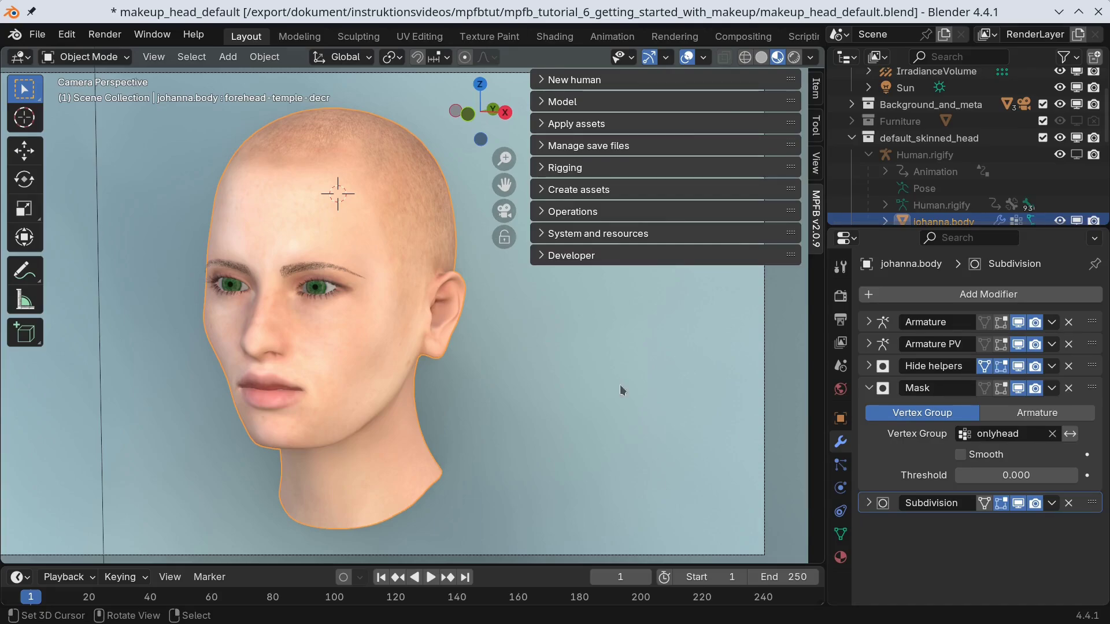
click(544, 190)
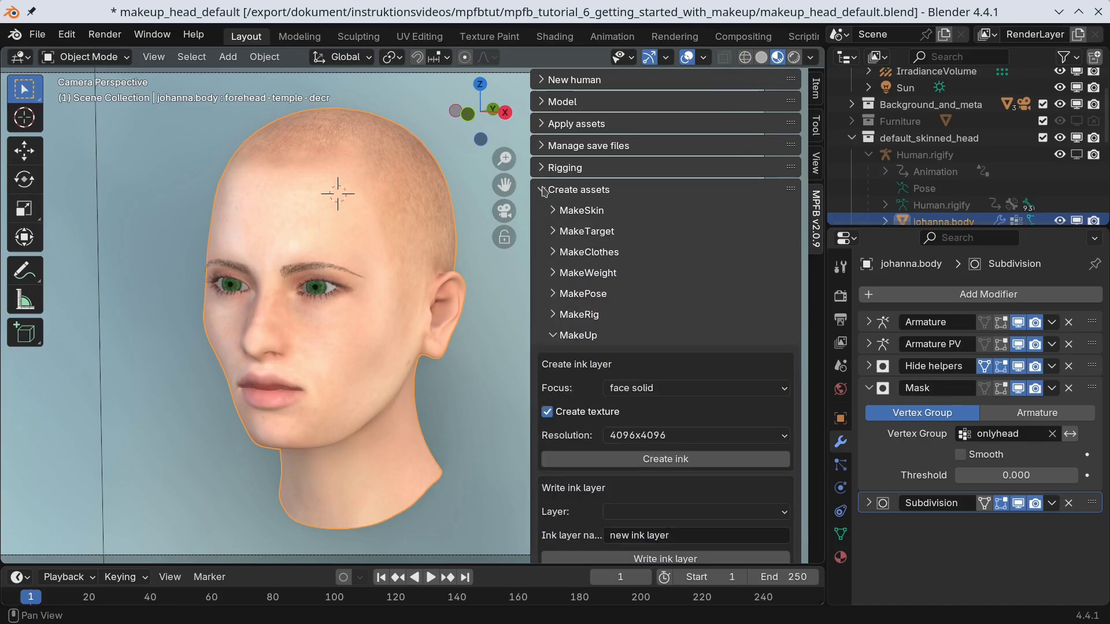
Create Ink layer 1 with face solid focus, then select the whole head mesh in Edit Mode.
click(665, 388)
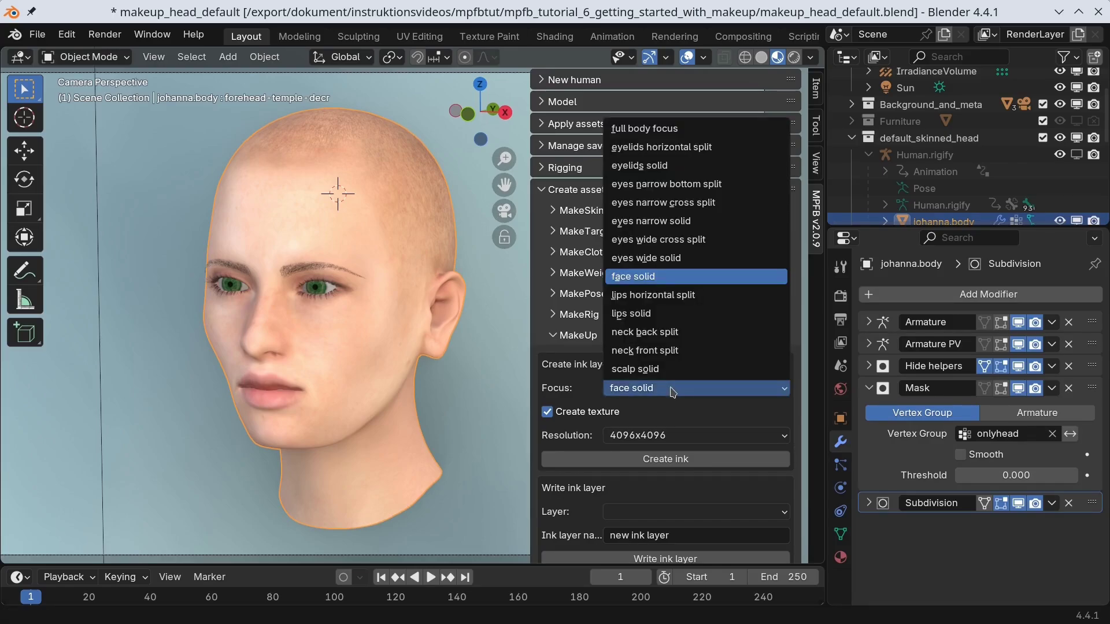
click(681, 281)
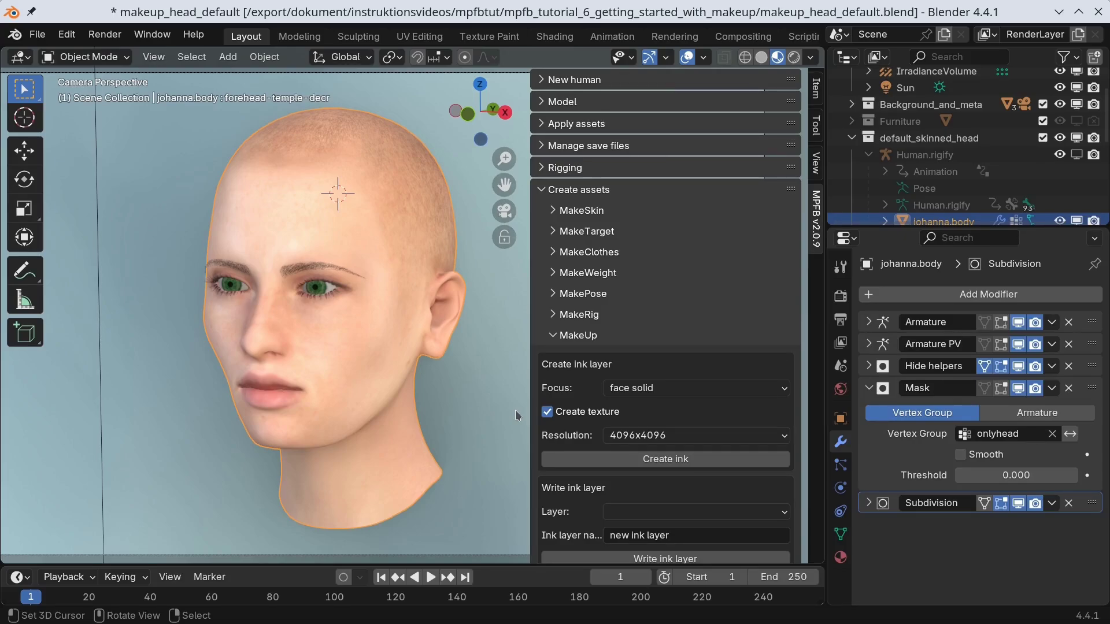
click(624, 460)
key(Tab)
key(a)
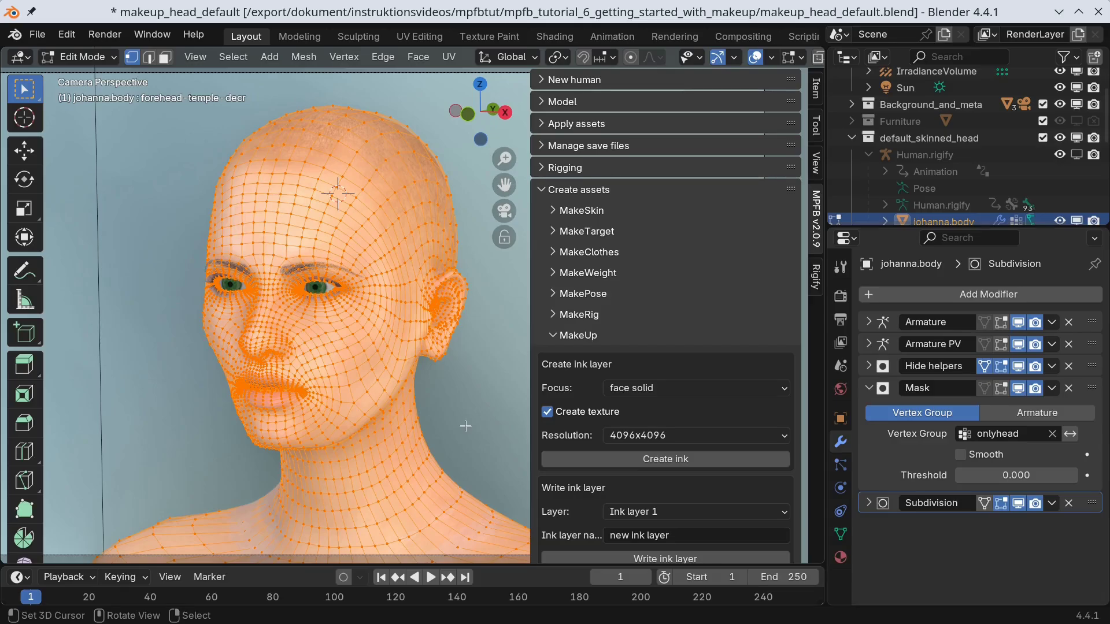
key(Tab)
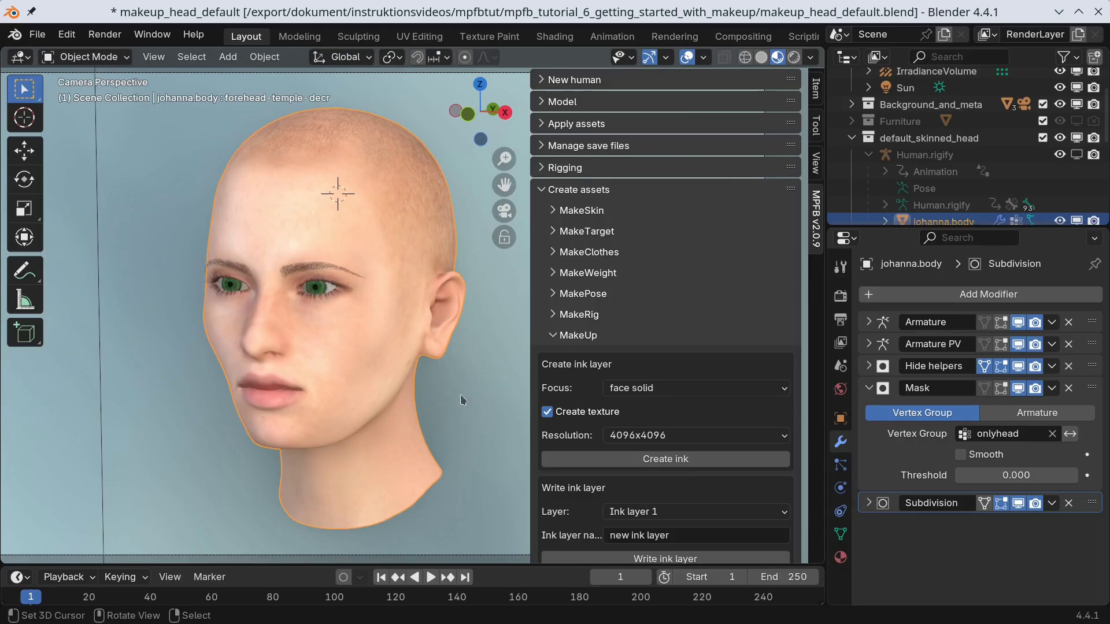
Switch to the Texture Paint workspace and choose inkLayer1 as the active paint slot.
click(500, 39)
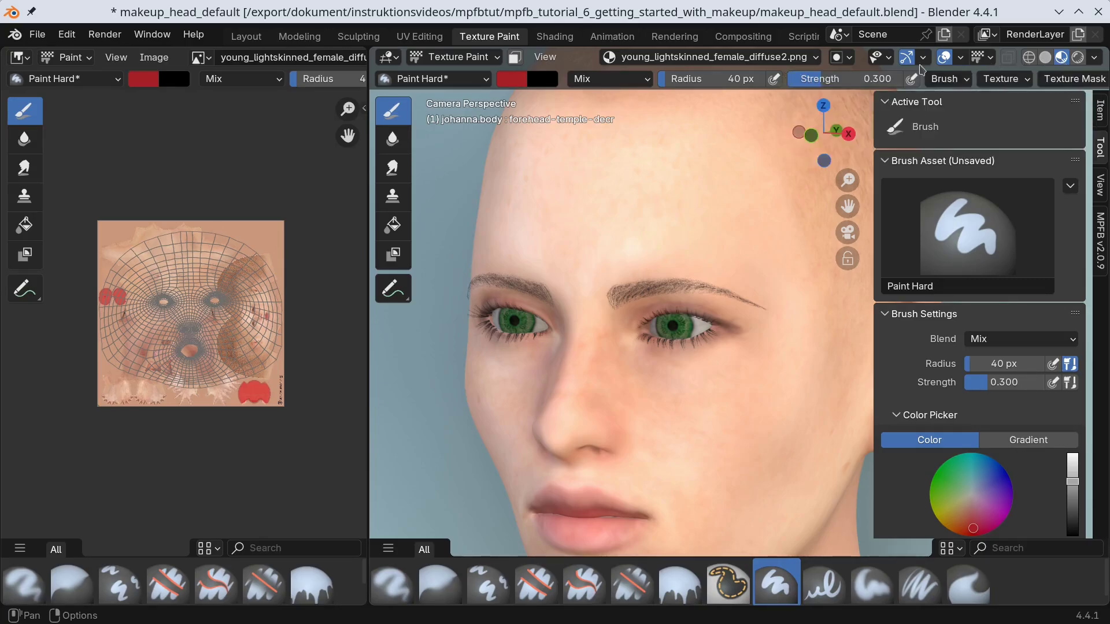
click(815, 59)
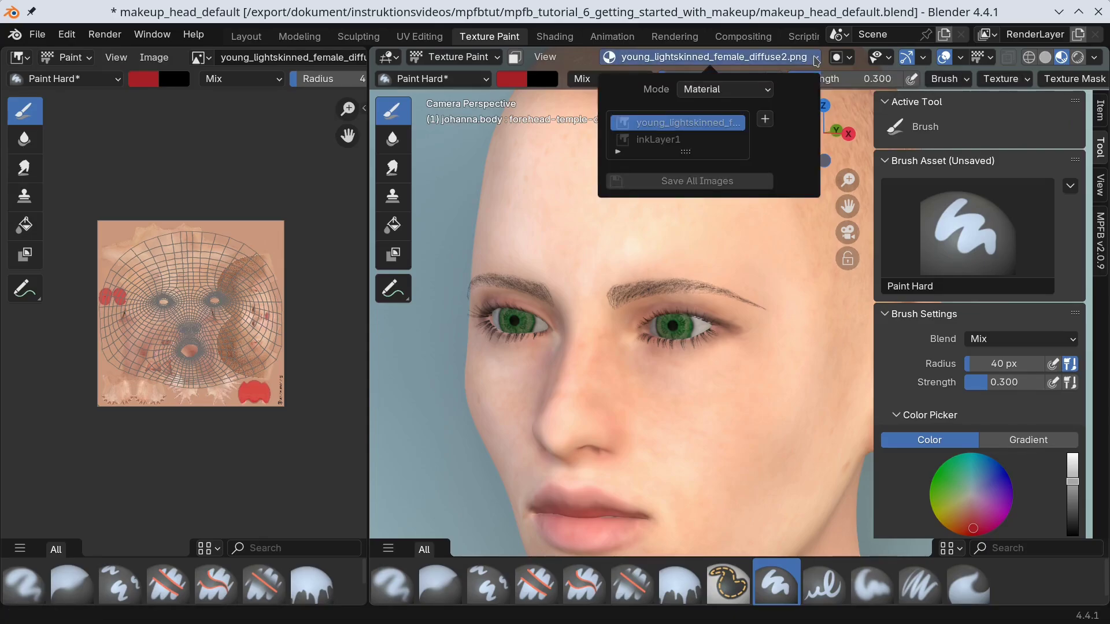
click(660, 141)
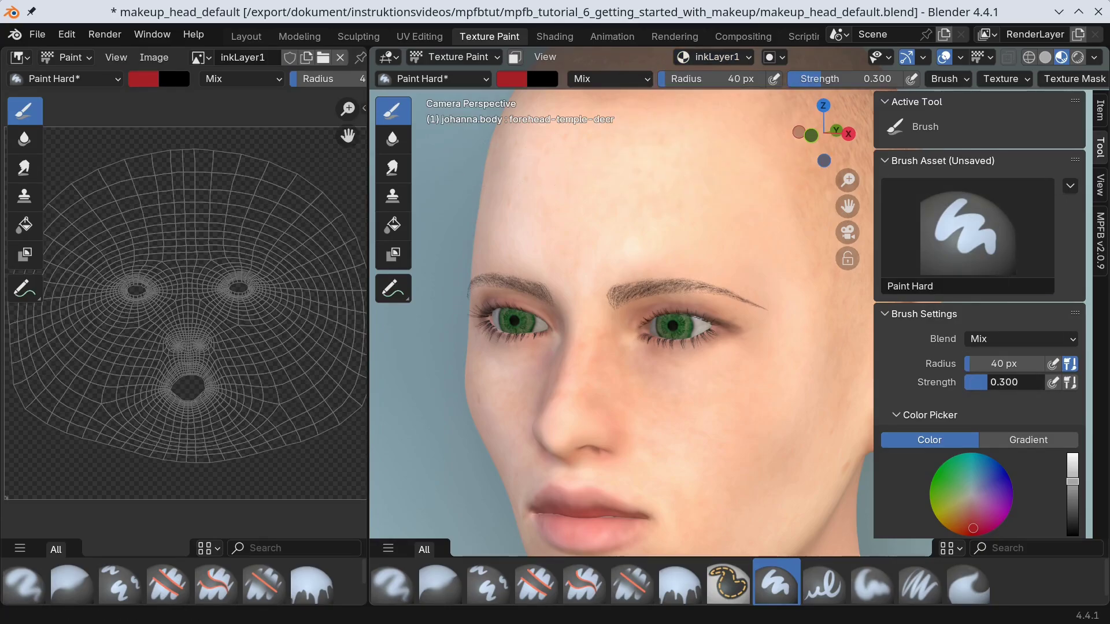
Set brush strength to 1.000 with bright red and paint a box around the right eye.
drag(990, 382, 1048, 383)
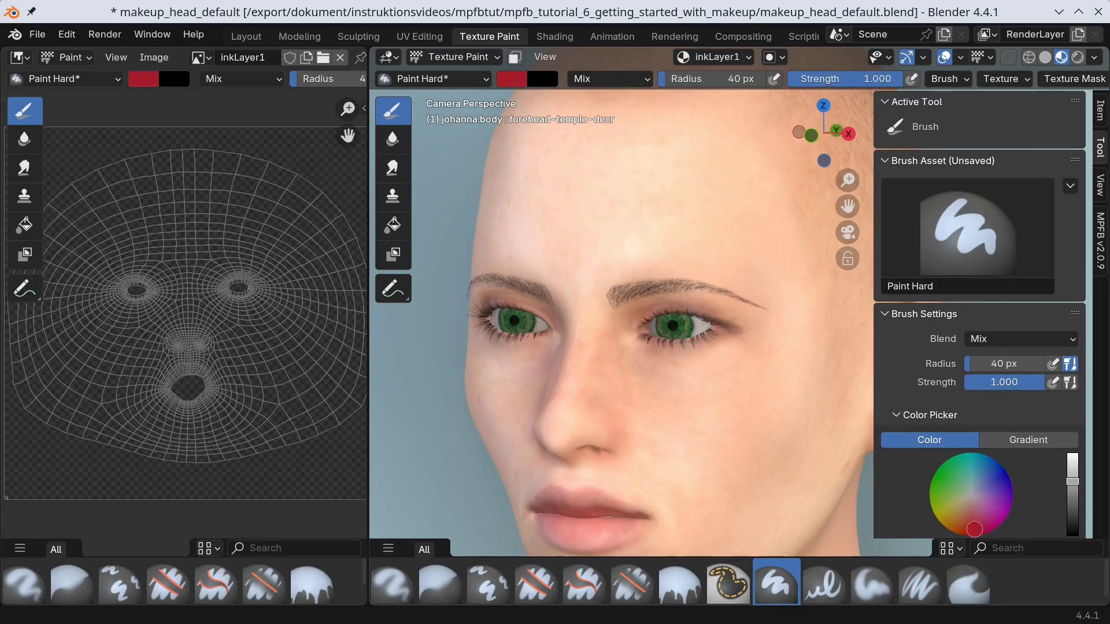
click(970, 533)
scroll(995, 453, down, 5)
scroll(1001, 441, up, 4)
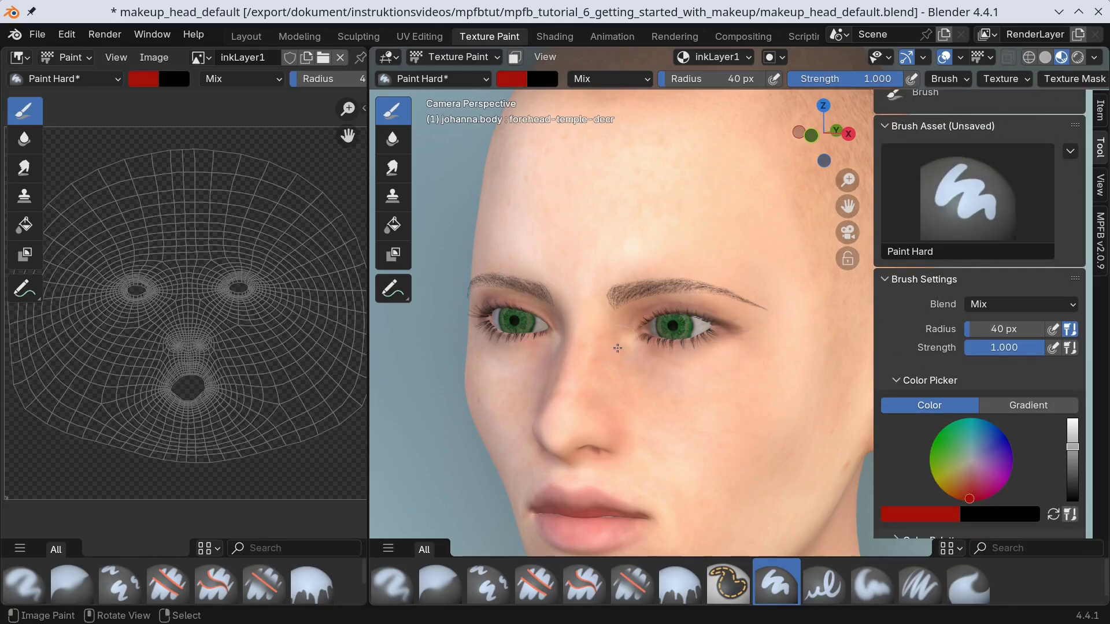
mouse_move(618, 348)
mouse_down()
mouse_move(608, 261)
mouse_move(731, 259)
mouse_move(776, 301)
mouse_move(775, 382)
mouse_move(611, 376)
mouse_move(622, 282)
mouse_move(724, 275)
mouse_move(755, 297)
mouse_move(725, 364)
mouse_move(632, 359)
mouse_move(647, 288)
mouse_move(738, 289)
mouse_move(694, 347)
mouse_move(658, 340)
mouse_up()
Paint a red stroke up to the forehead, then set the brush blend to Erase Alpha.
mouse_move(674, 251)
mouse_down()
mouse_move(610, 198)
mouse_move(560, 183)
mouse_up()
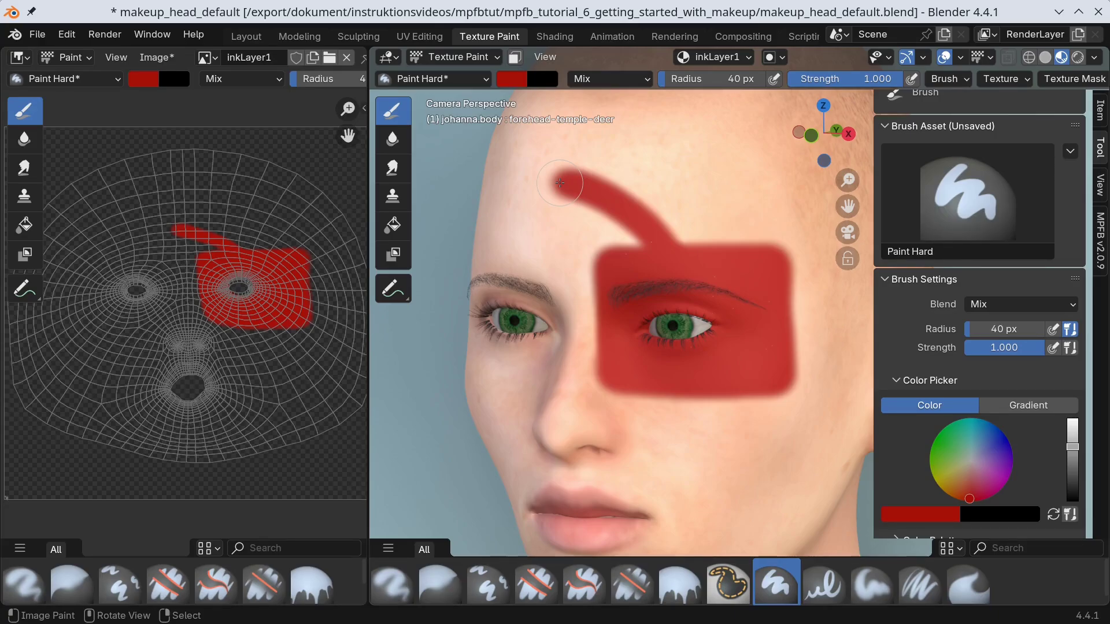
click(989, 307)
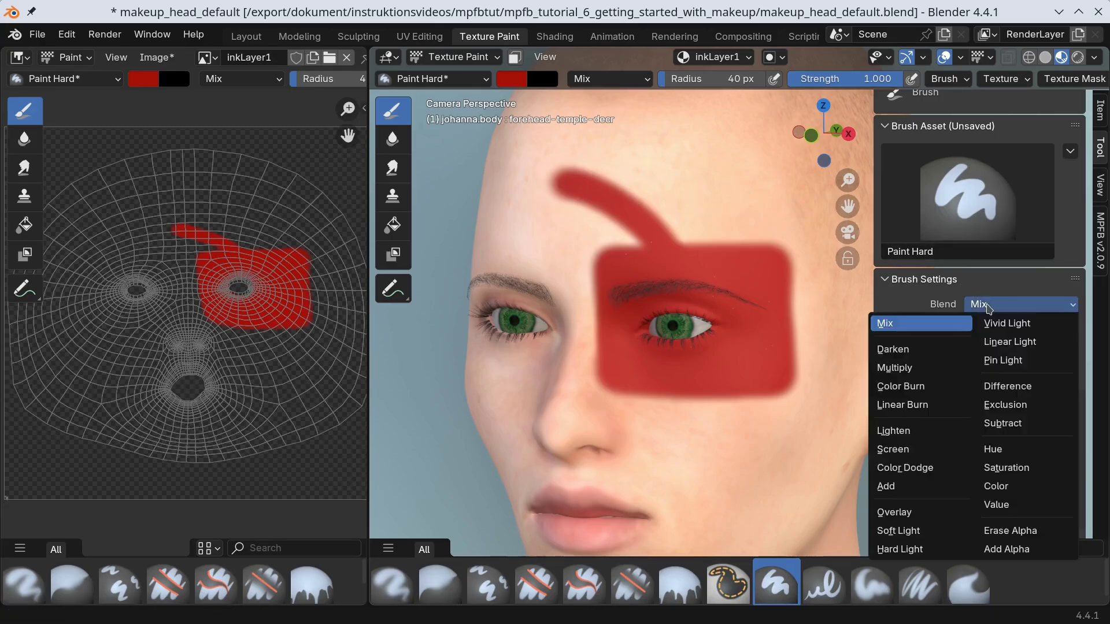
click(1034, 532)
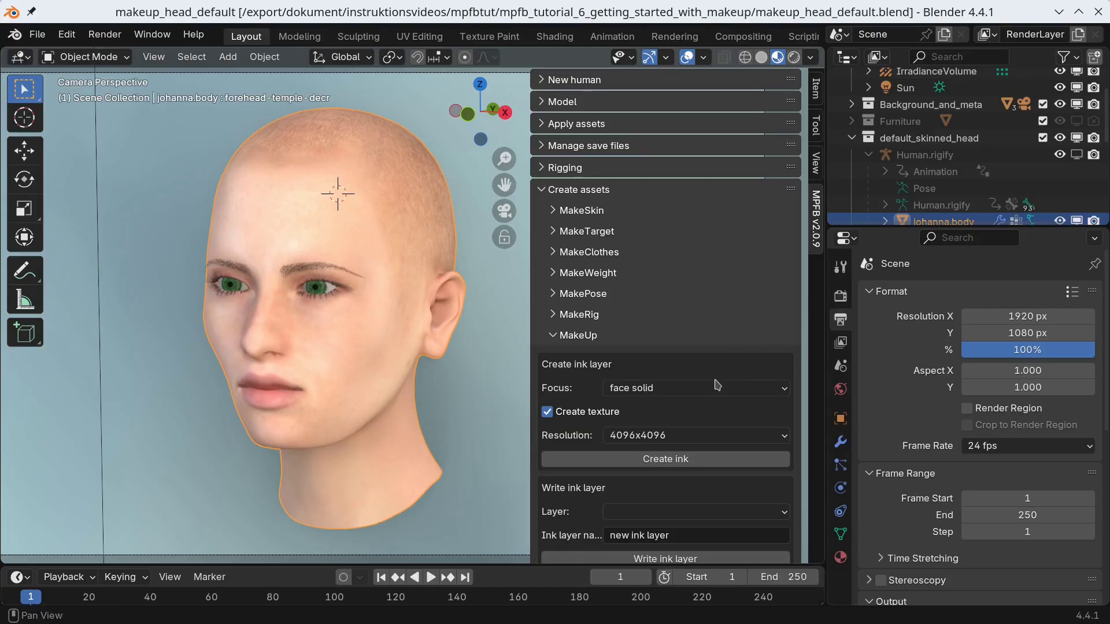
Create a 1024x1024 ink layer with full body focus.
click(713, 387)
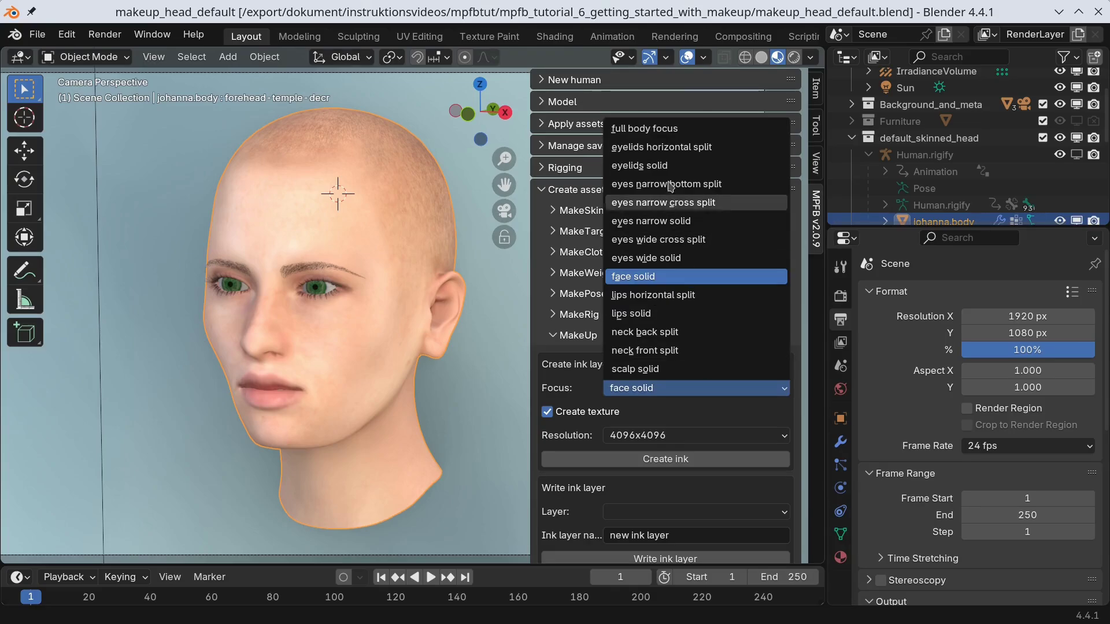
click(645, 129)
click(647, 436)
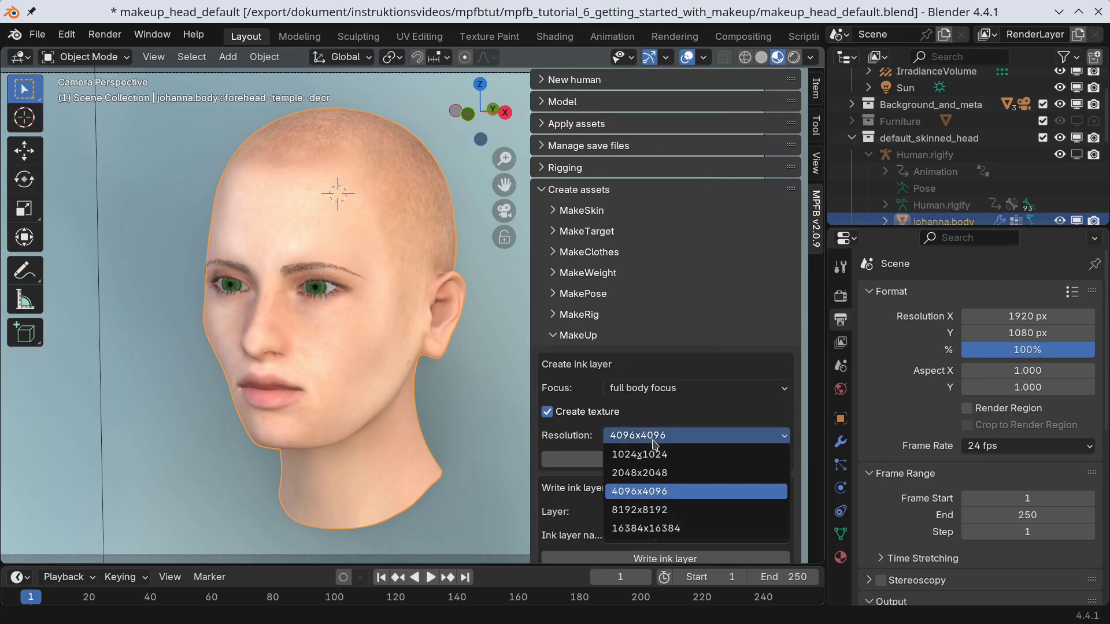
click(657, 455)
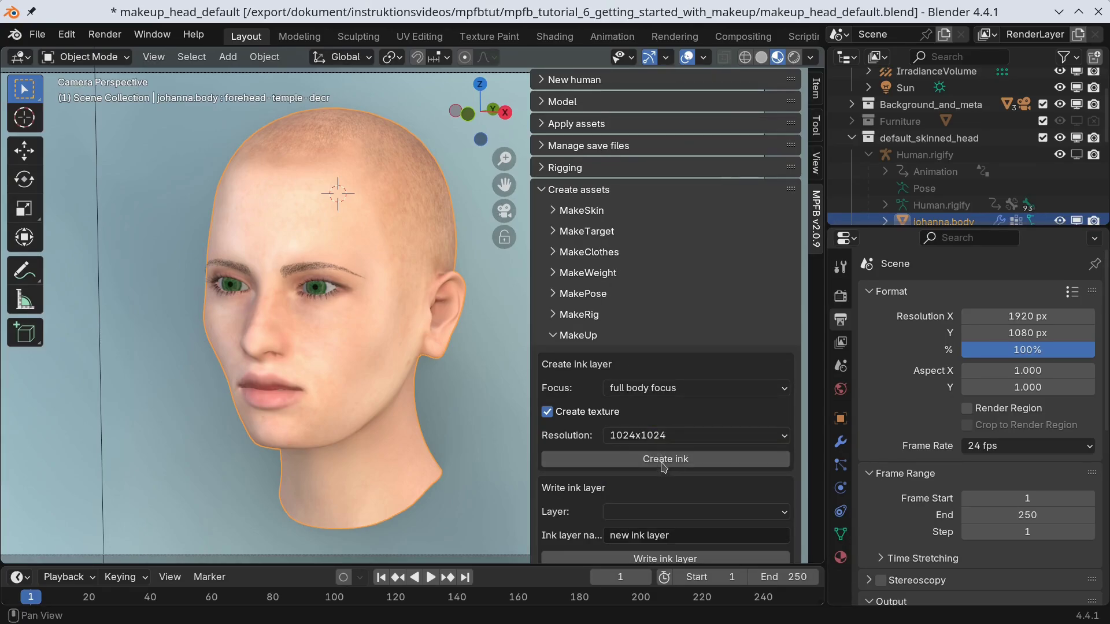
click(658, 460)
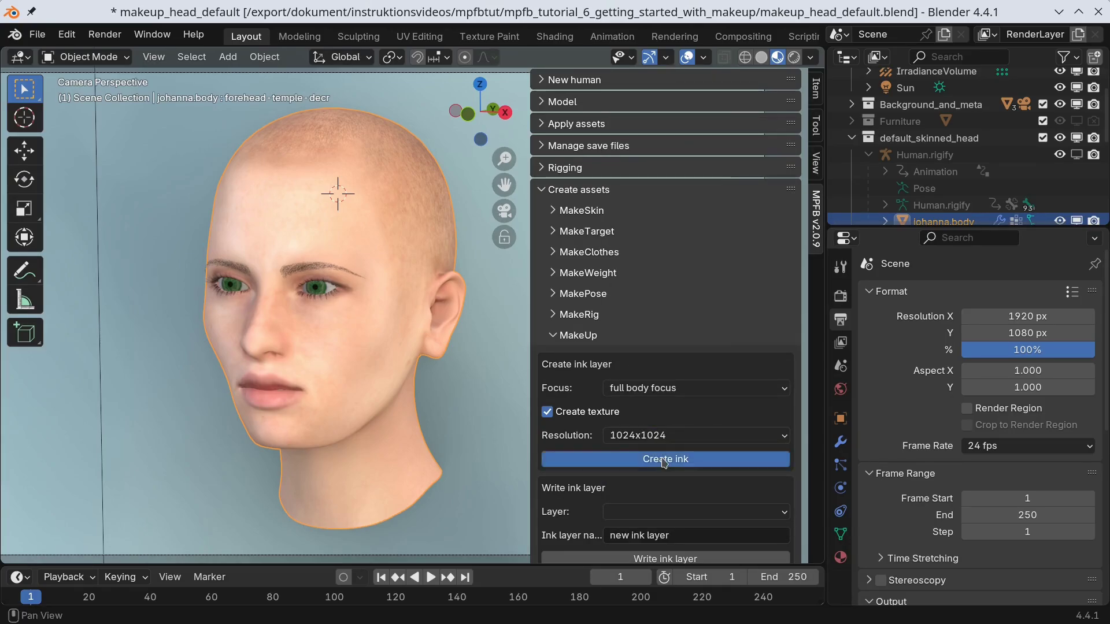
Create a second ink layer with eyelids solid focus.
click(626, 389)
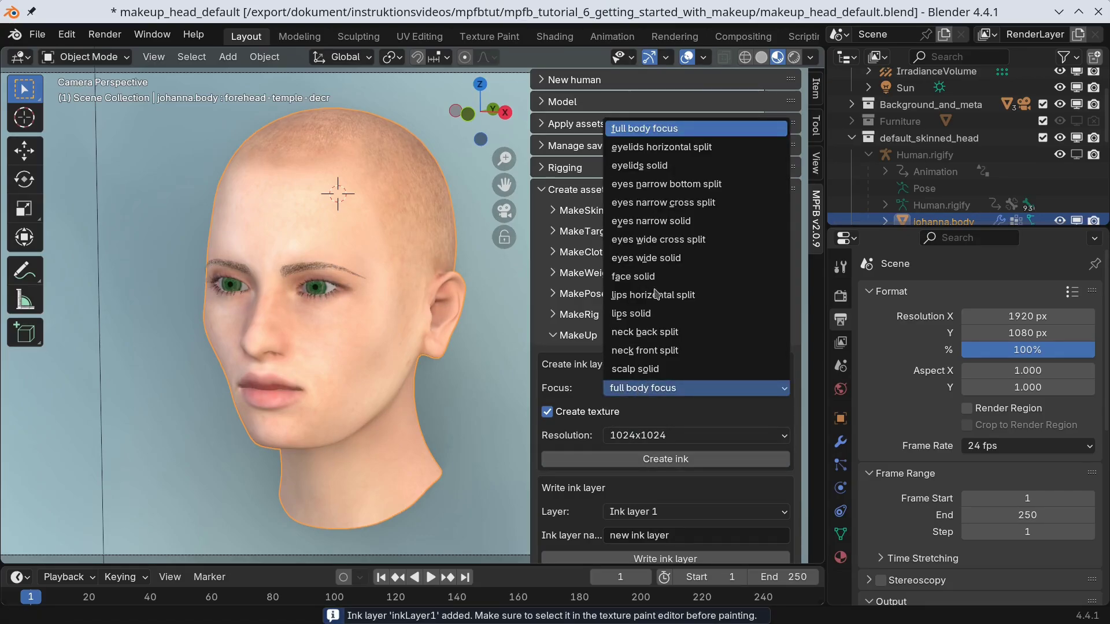
click(665, 169)
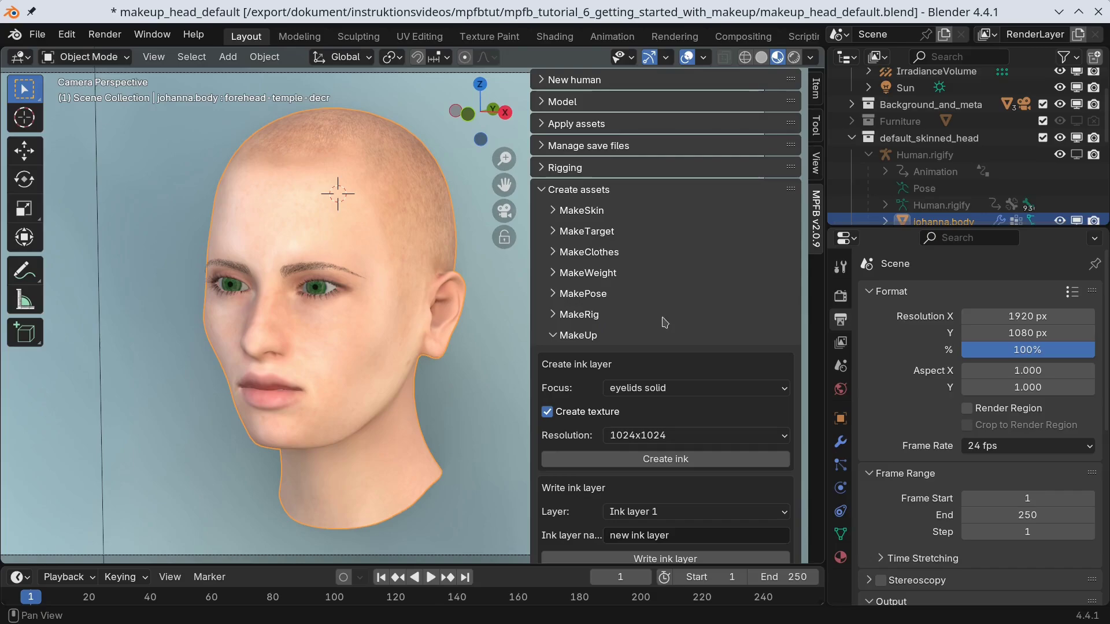
click(679, 464)
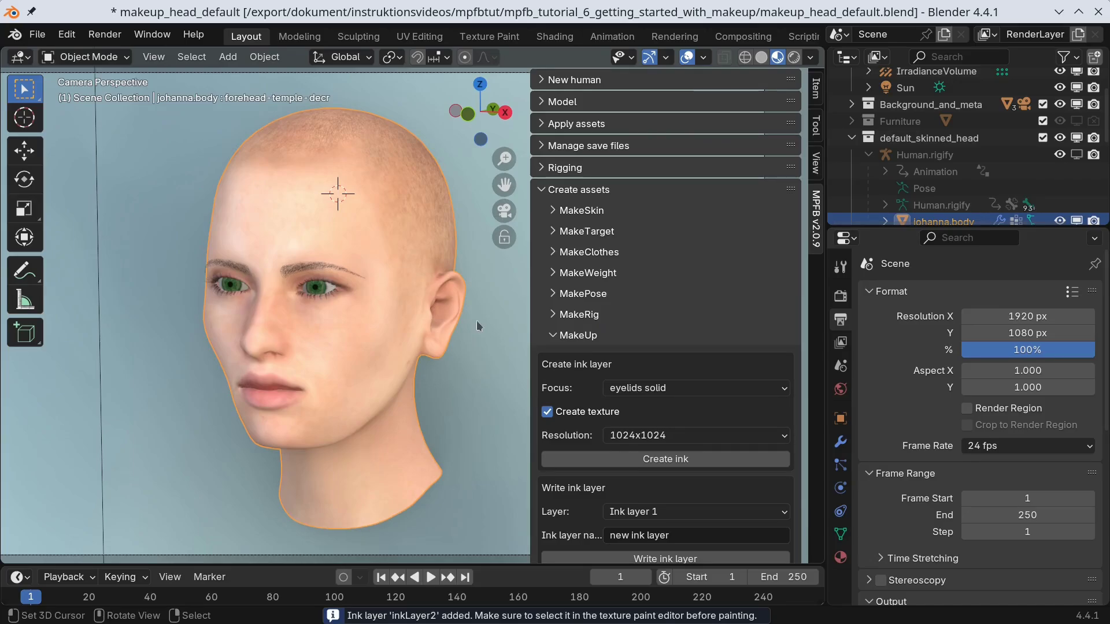
Switch to Texture Paint, check the paint texture slots, and pan the UV layout.
click(490, 37)
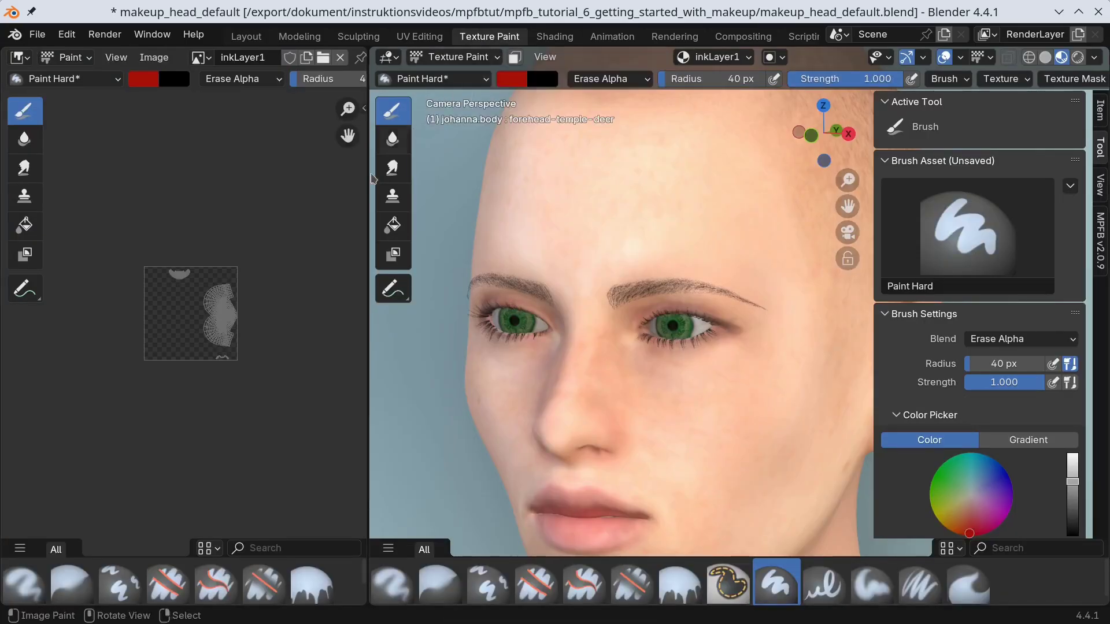
scroll(281, 225, up, 3)
scroll(281, 225, up, 2)
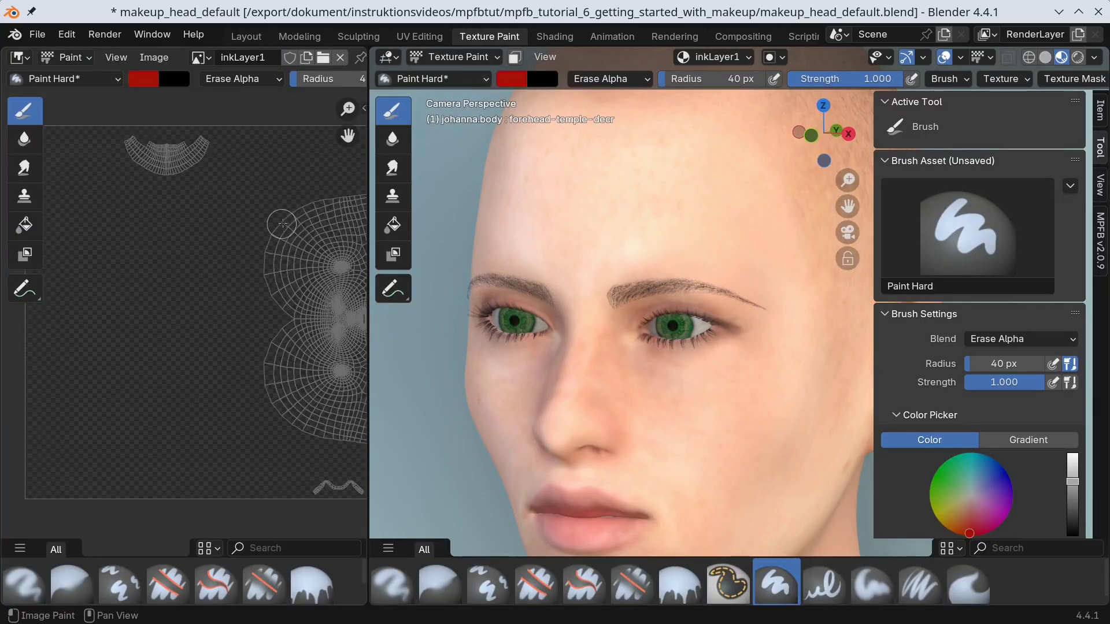
click(740, 56)
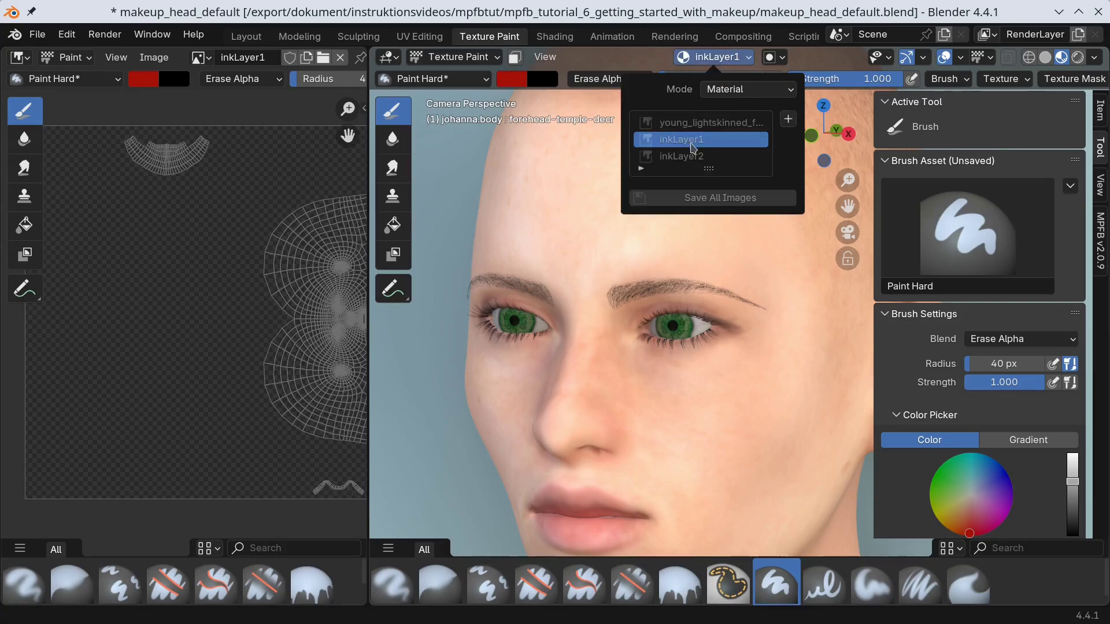
middle_drag(296, 217, 268, 226)
In Edit Mode, deselect all and box-select the faces around both eyes.
key(Tab)
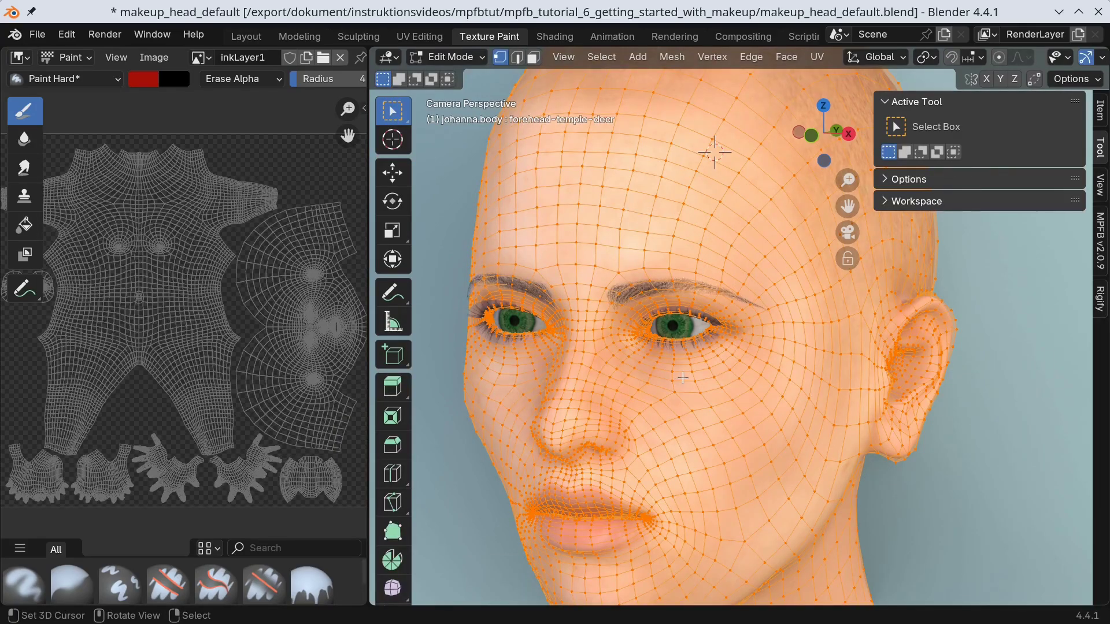
key(Tab)
key(Tab)
key(alt+a)
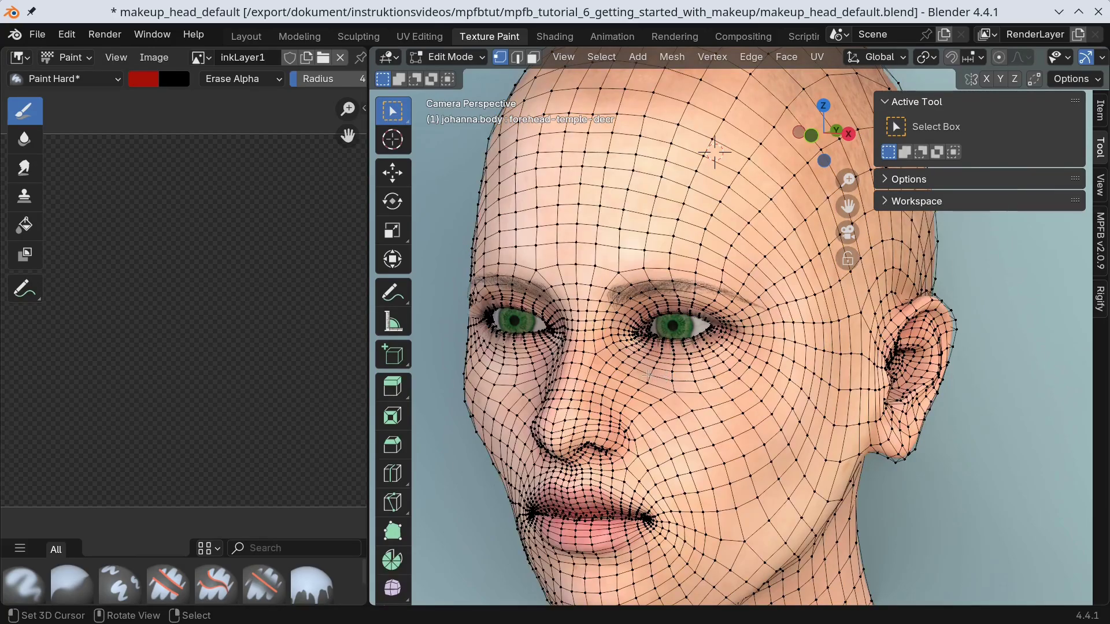
key(b)
drag(453, 257, 768, 401)
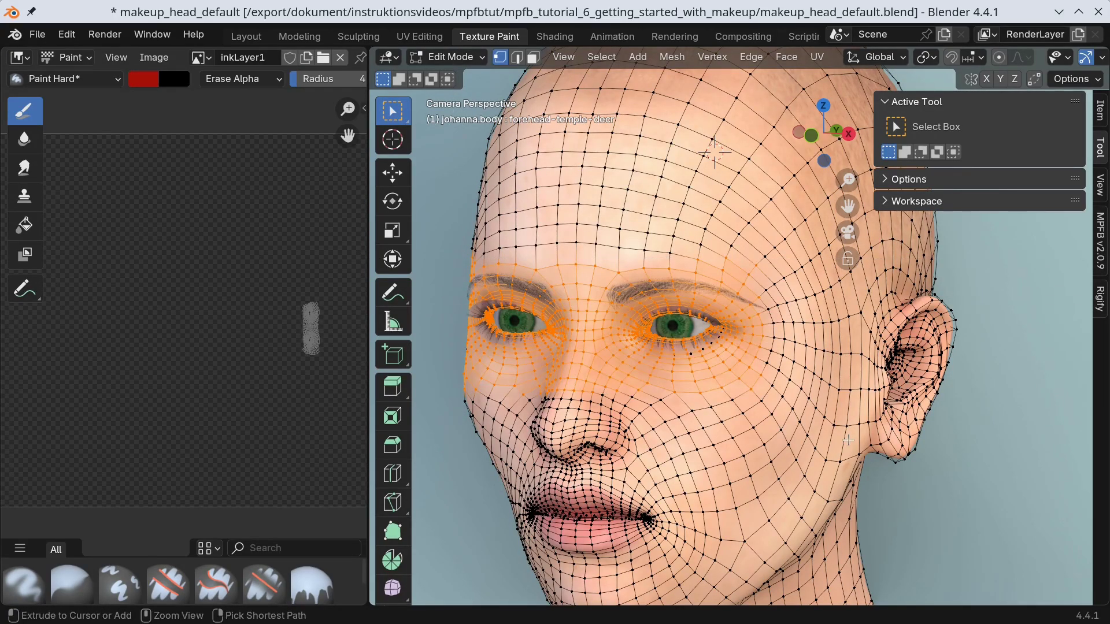
key(ctrl+3)
With Mix blend and 20 px radius, paint a red ring around the right eye and return to Layout.
key(Tab)
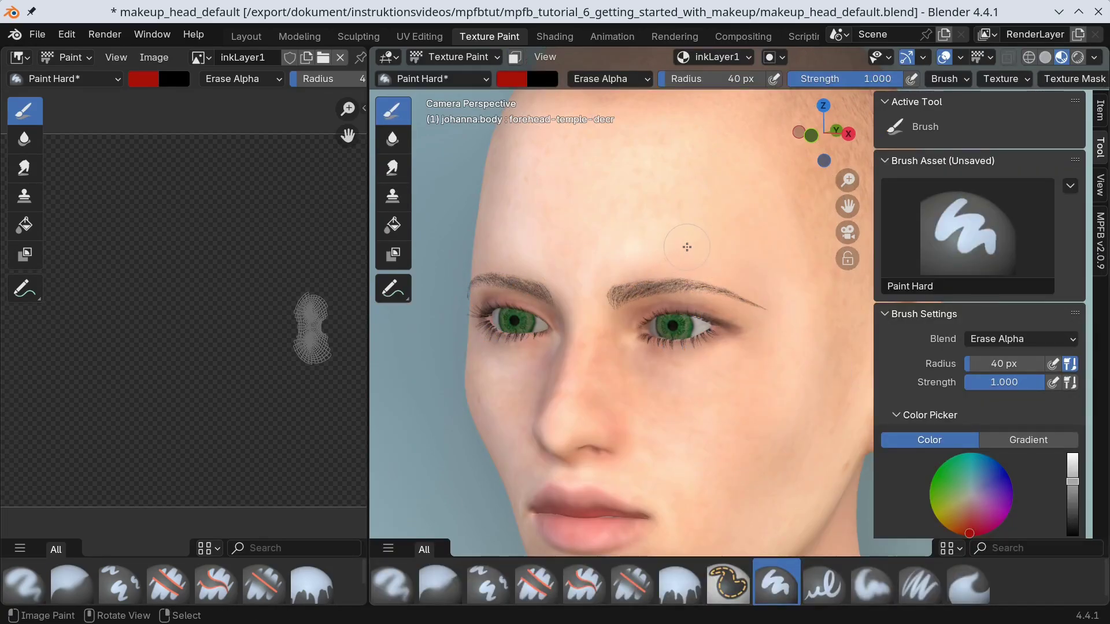
click(1021, 339)
click(888, 359)
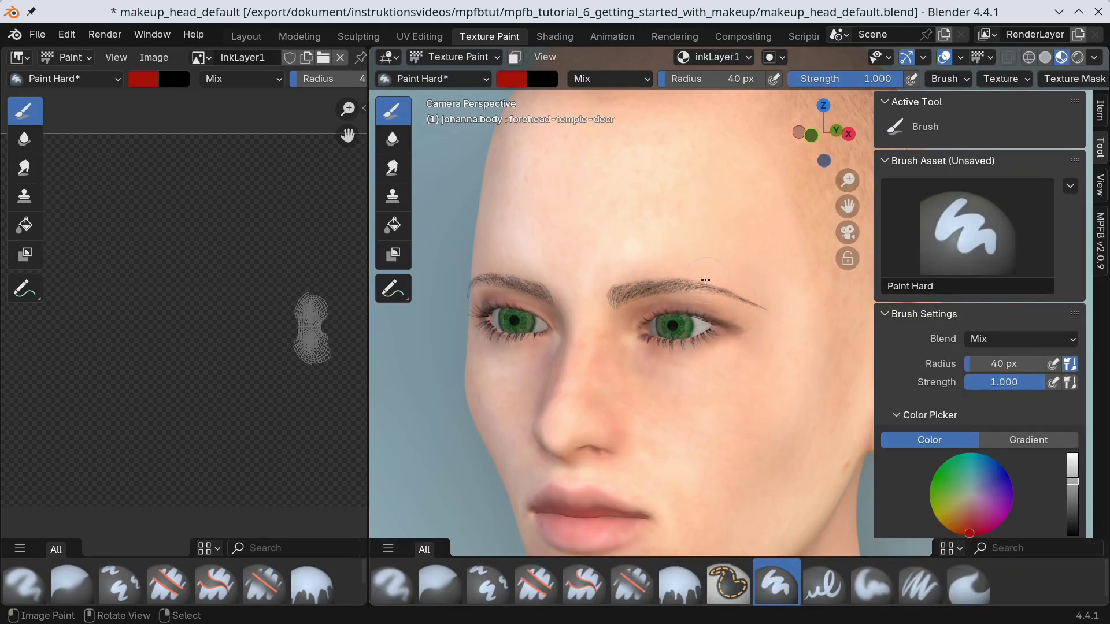
click(1017, 364)
text(20)
key(Return)
scroll(656, 323, up, 2)
mouse_move(595, 315)
mouse_down()
mouse_move(634, 294)
mouse_move(697, 304)
mouse_move(746, 330)
mouse_move(676, 365)
mouse_move(603, 355)
mouse_move(585, 324)
mouse_move(591, 312)
mouse_up()
click(246, 36)
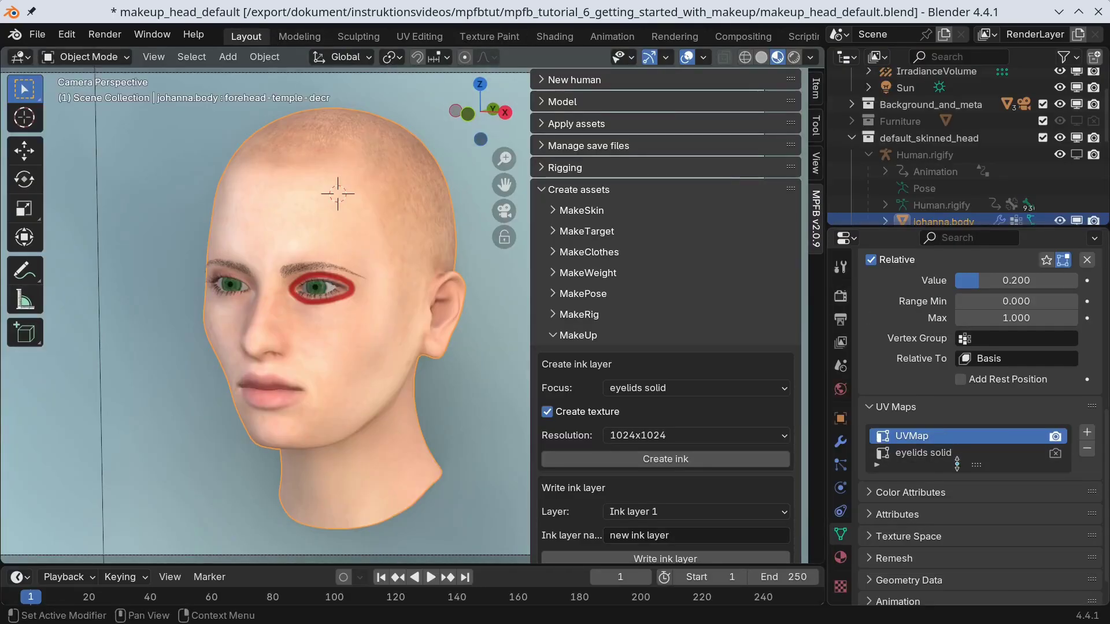
Make 'eyelids solid' the render UV map, then paint red along the left upper lid in Texture Paint.
click(936, 454)
click(1058, 453)
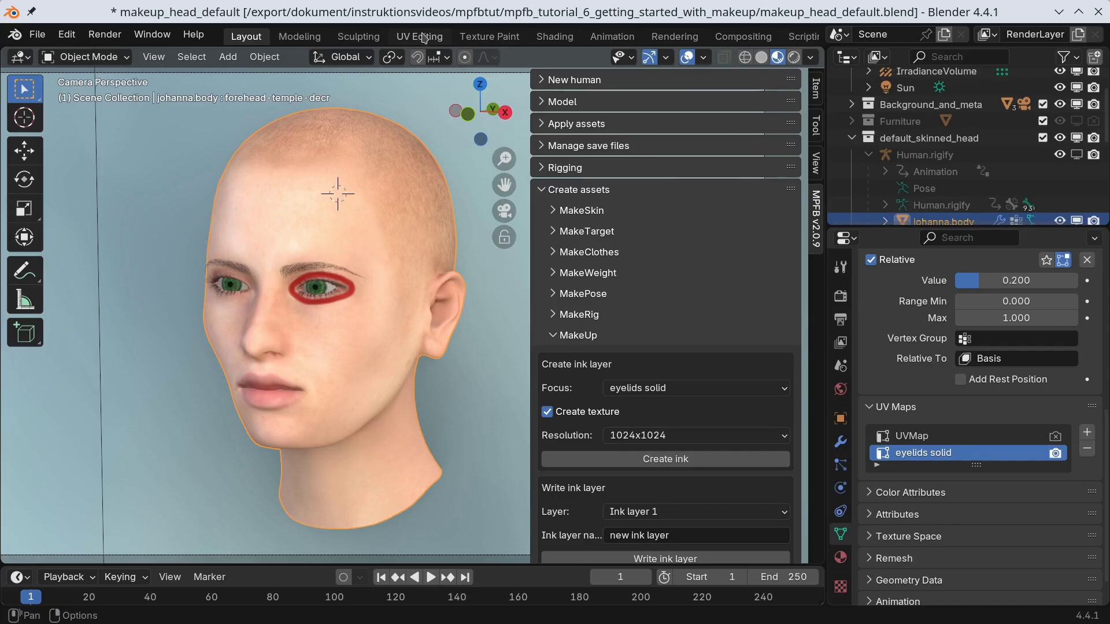
click(484, 37)
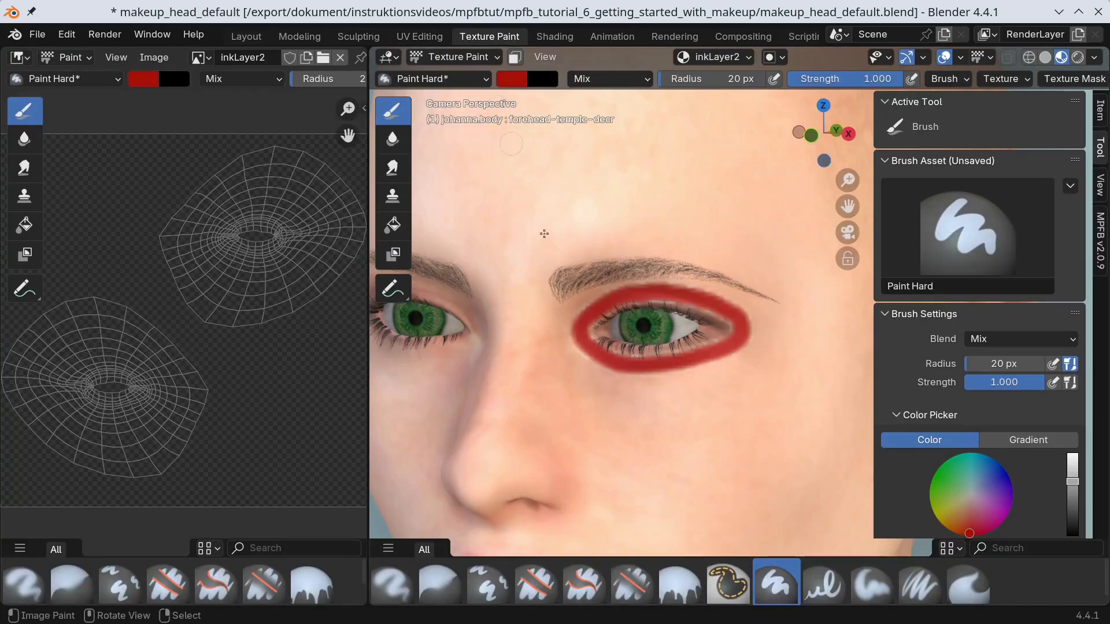
shift+middle_drag(539, 310, 697, 313)
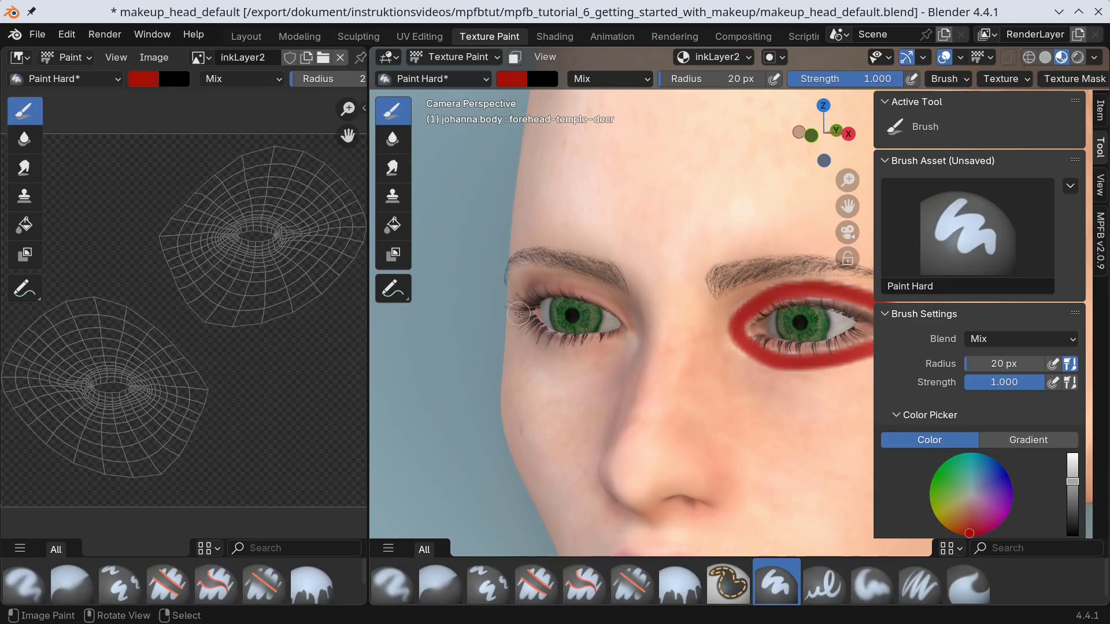
middle_drag(601, 312, 751, 327)
scroll(750, 327, up, 8)
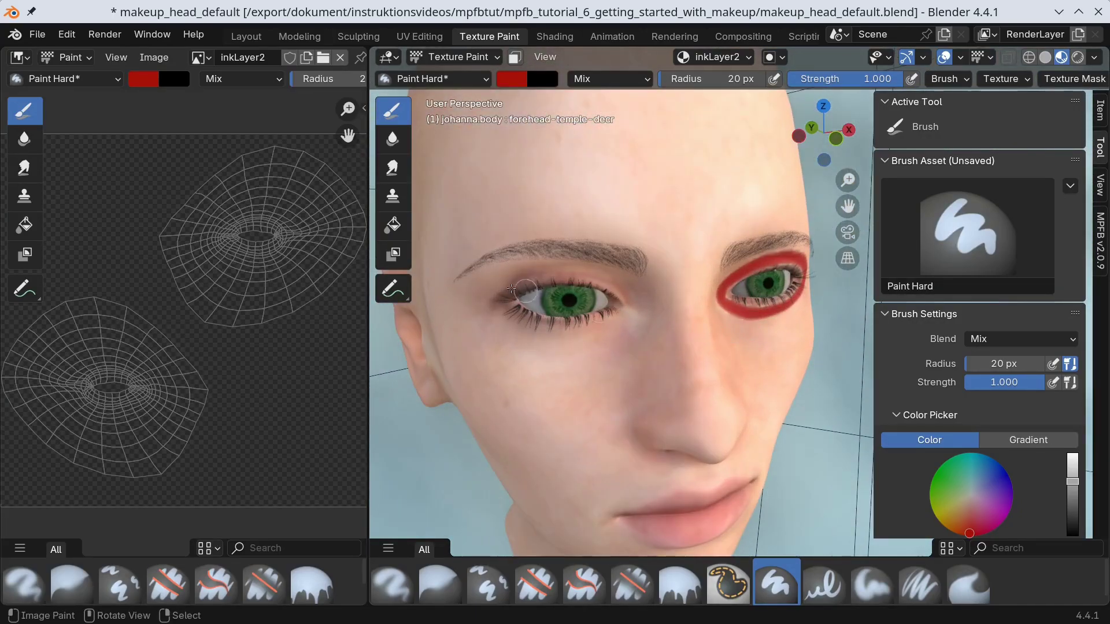
mouse_move(509, 288)
mouse_down()
mouse_move(577, 274)
mouse_move(606, 278)
mouse_move(629, 304)
mouse_move(613, 319)
mouse_move(542, 327)
mouse_move(517, 321)
mouse_move(504, 291)
mouse_up()
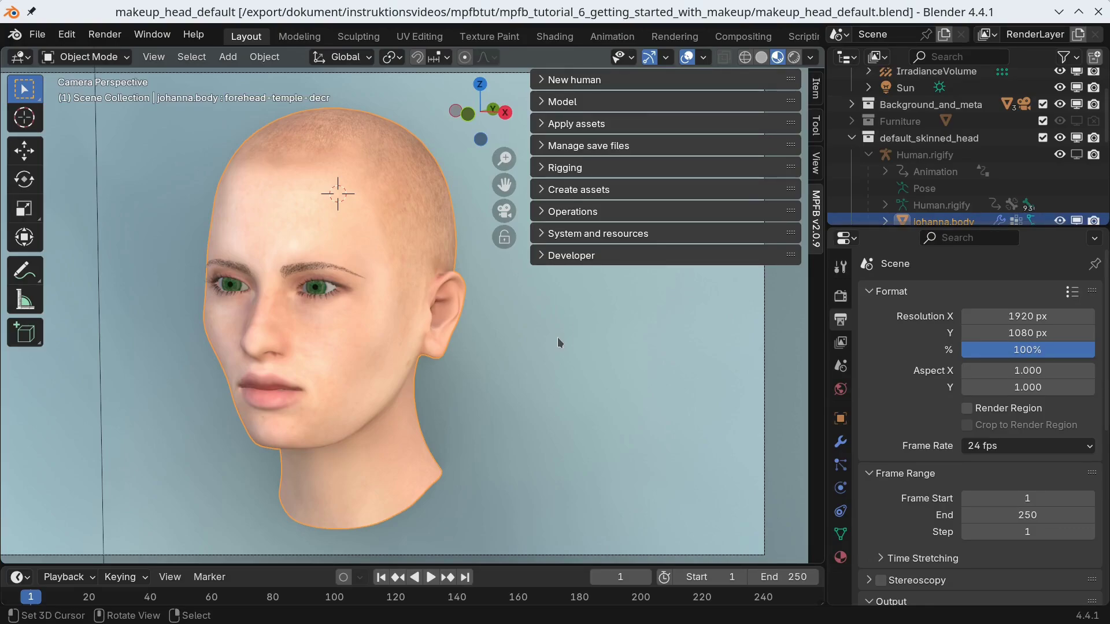
Add a 2048x2048 'eyes narrow solid' ink layer and show the Human.rigify rig in the viewport.
click(542, 190)
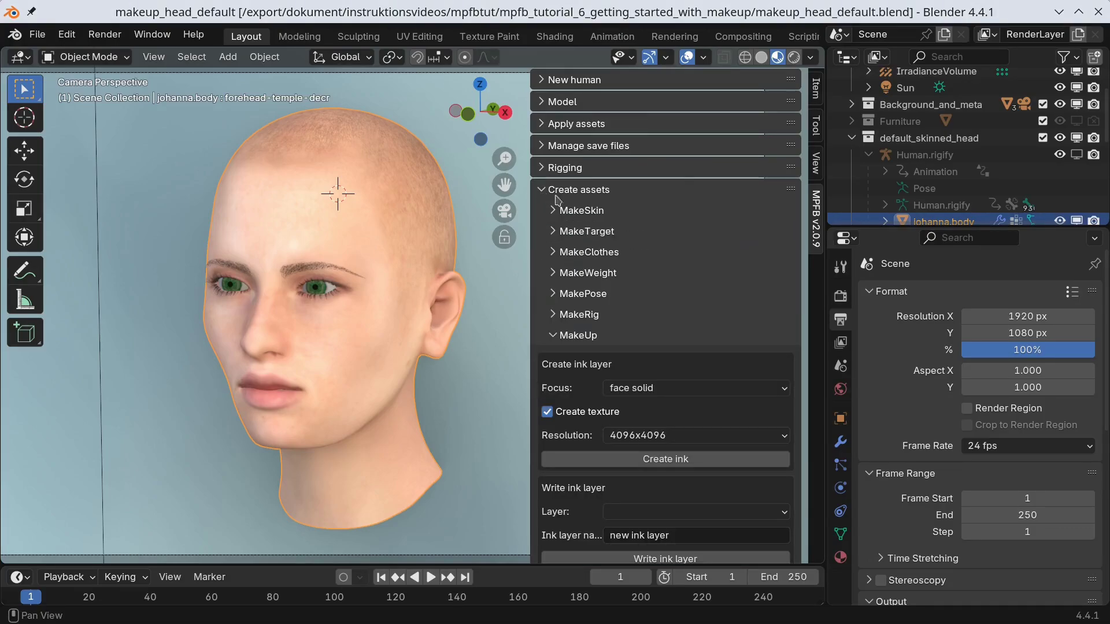
click(658, 390)
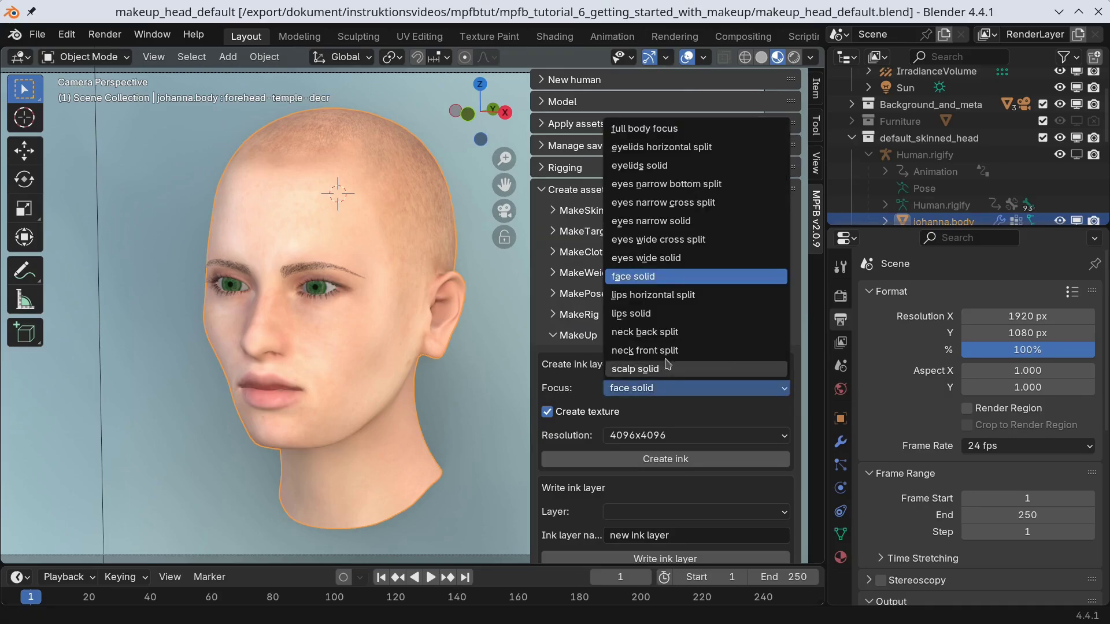
click(670, 225)
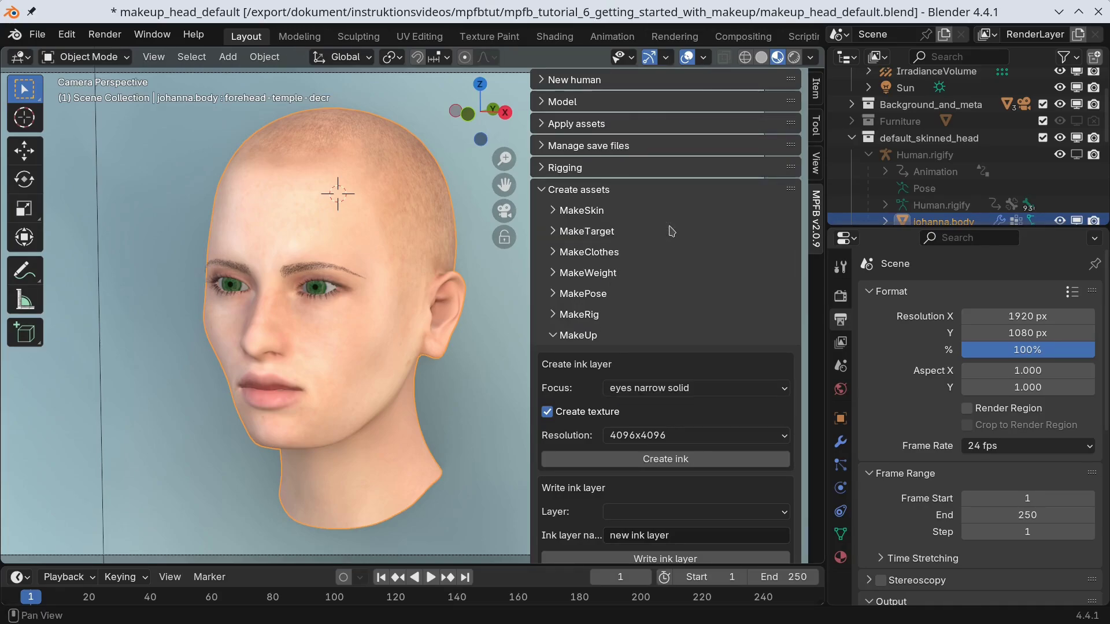
scroll(670, 231, down, 3)
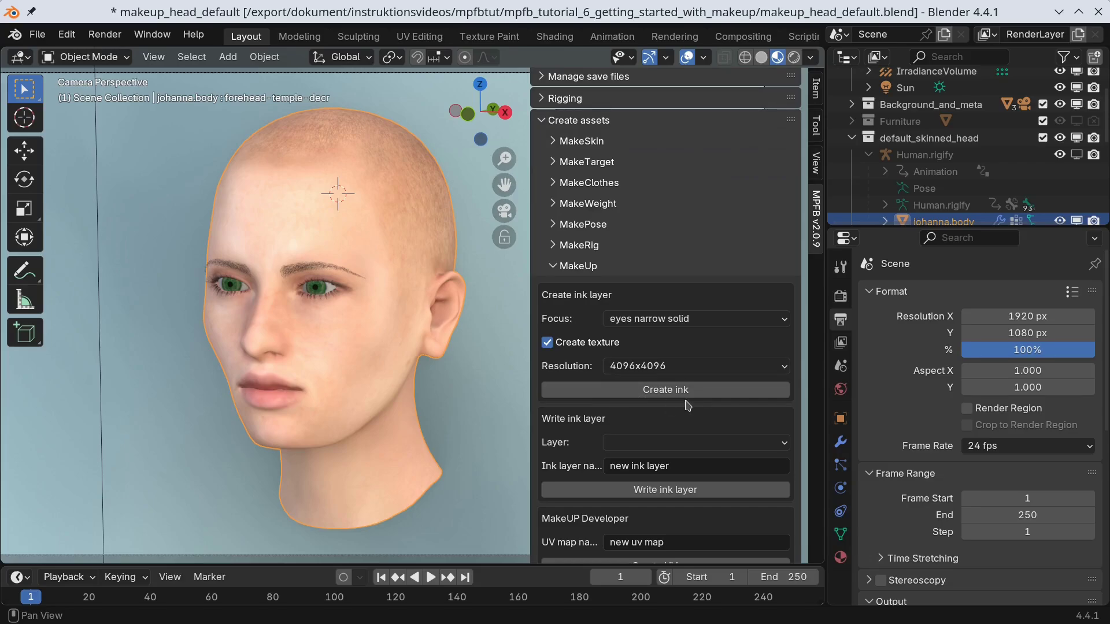
click(655, 369)
click(653, 404)
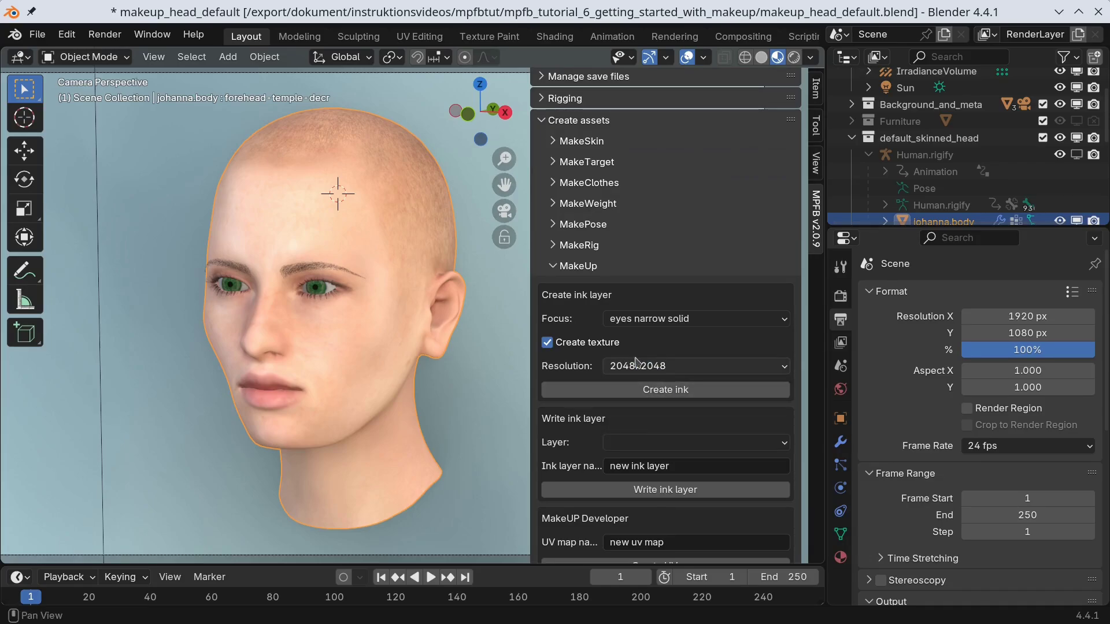
click(605, 396)
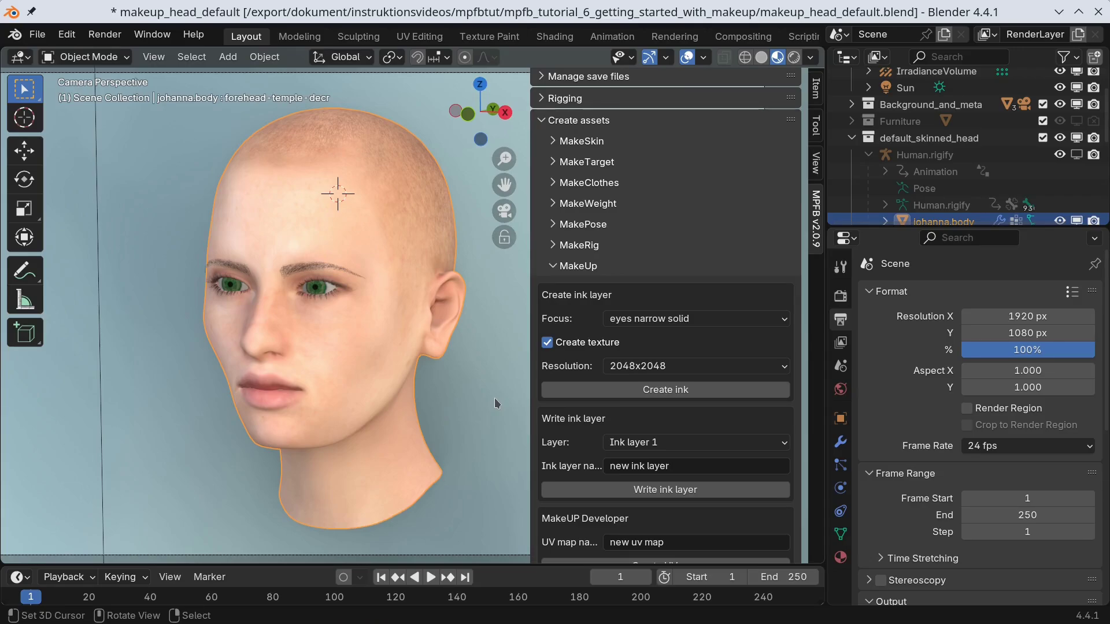
click(1077, 154)
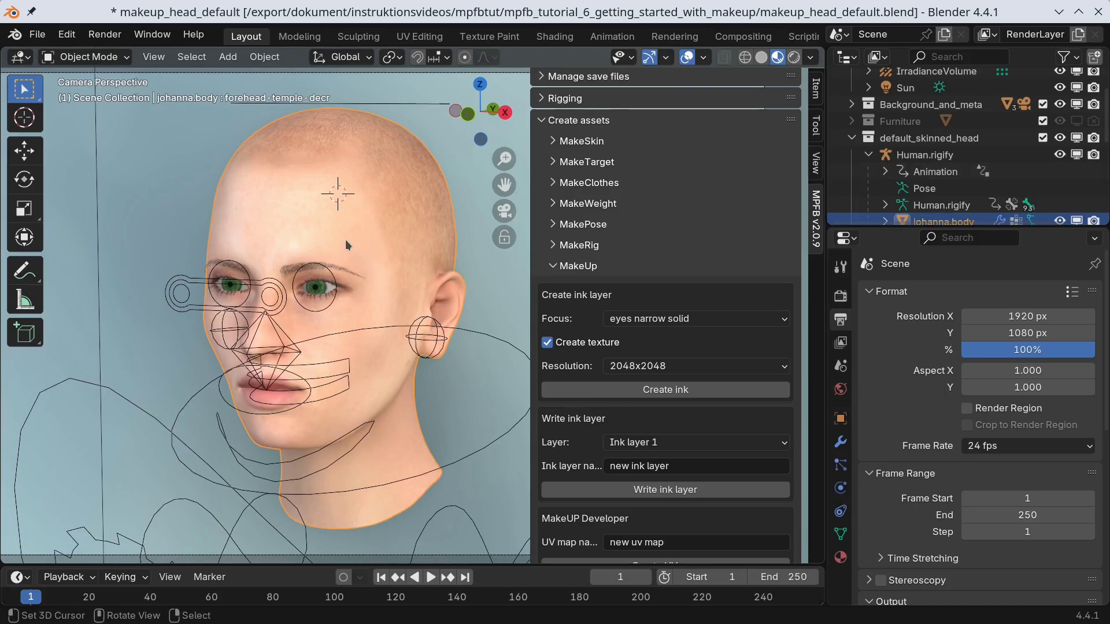
Put the rig into Pose Mode and enable the Face (Primary) bone layer.
key(KP_3)
scroll(391, 234, up, 5)
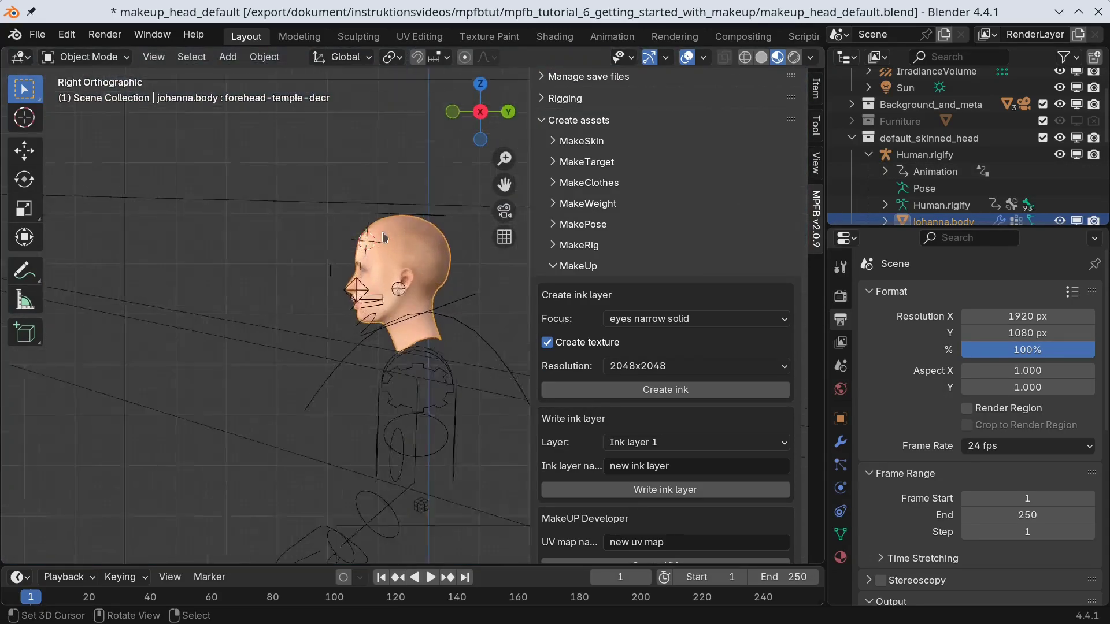
scroll(390, 234, up, 3)
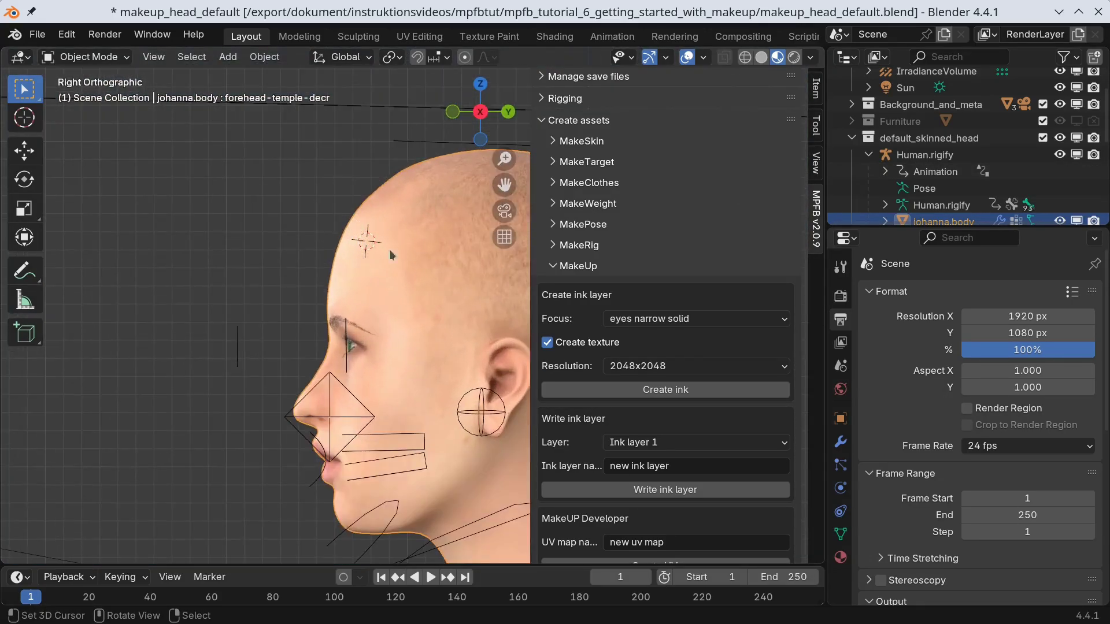
click(237, 344)
click(116, 57)
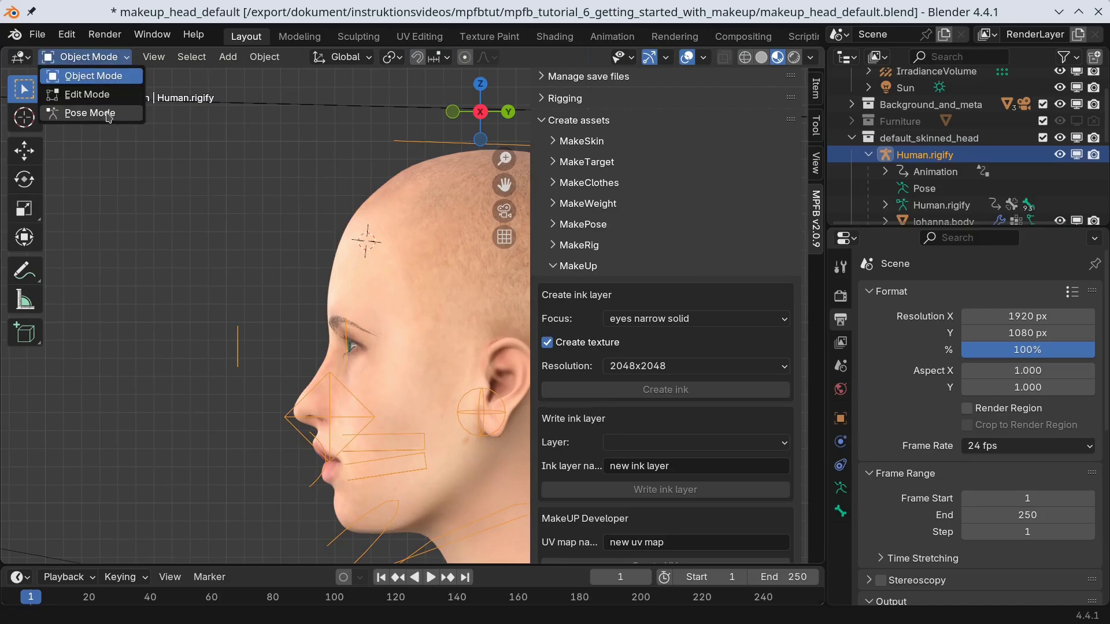
click(109, 114)
click(815, 88)
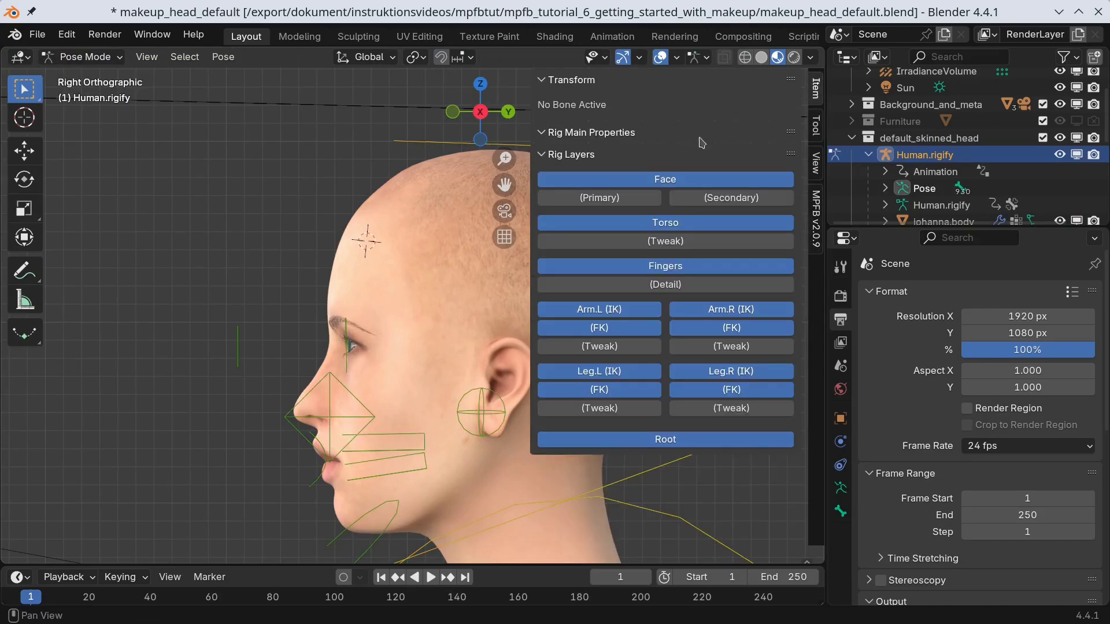
click(615, 204)
Select both upper eyelid bones and move them down to close the eyes.
scroll(420, 293, up, 3)
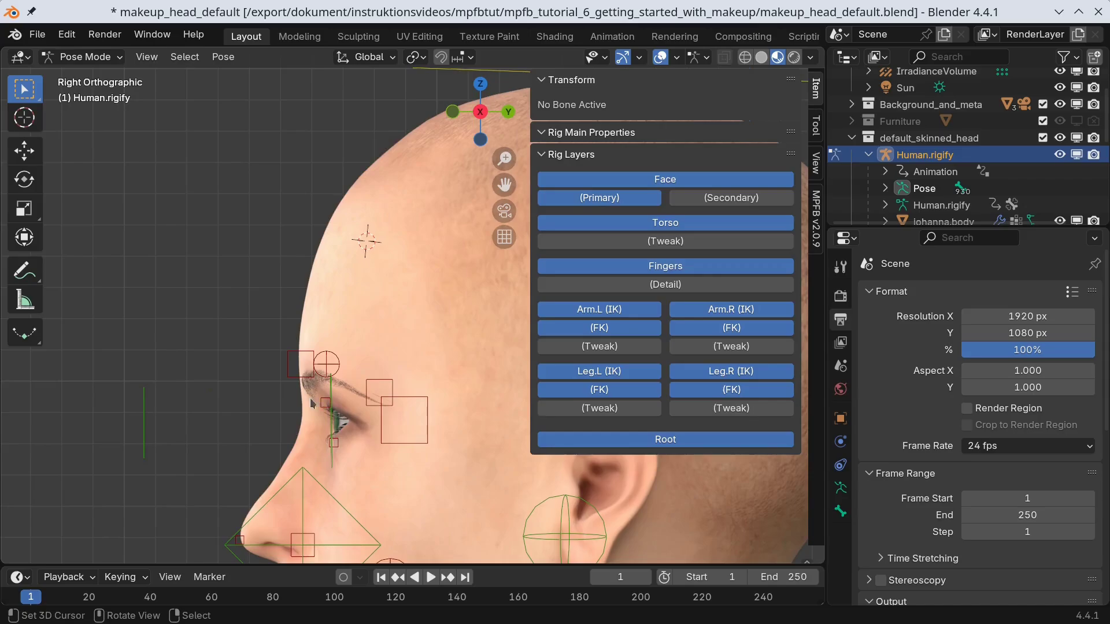
click(325, 403)
click(326, 403)
key(KP_0)
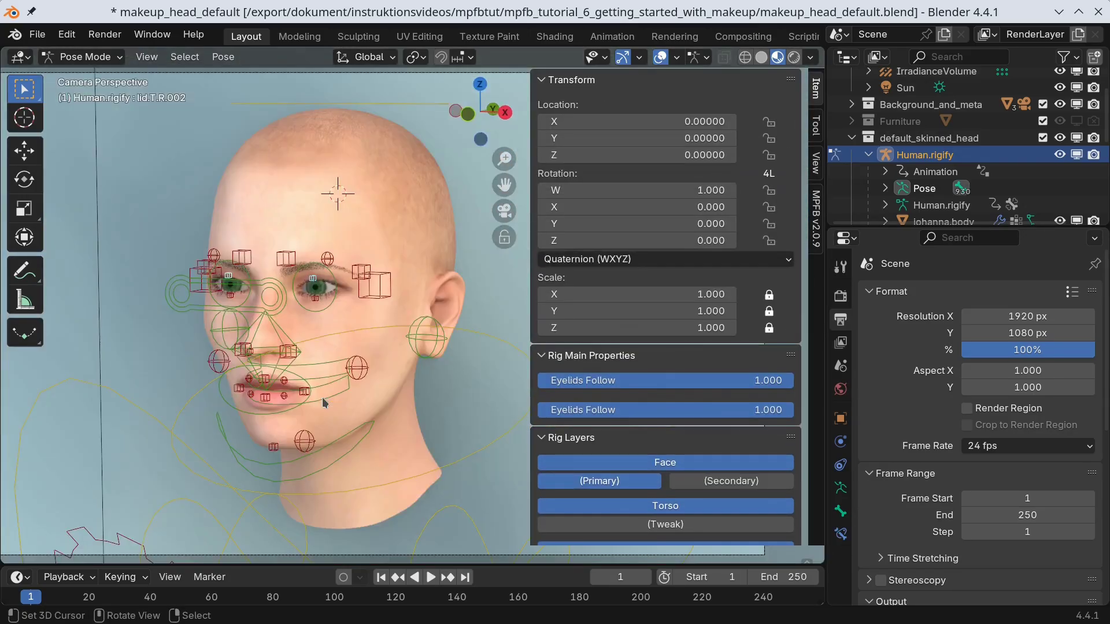
key(g)
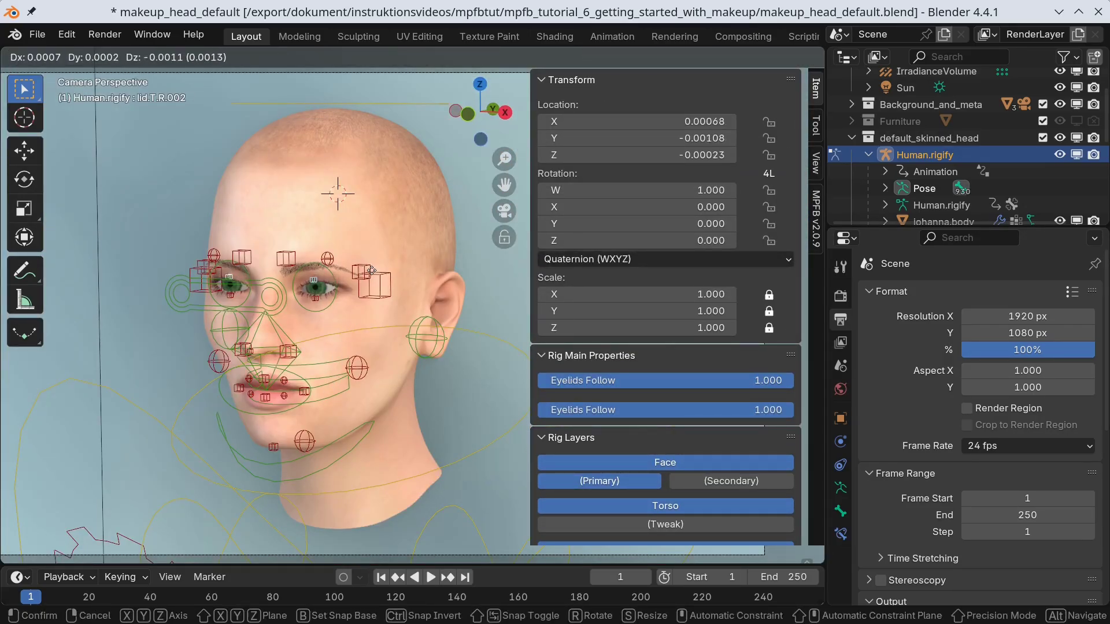
click(373, 288)
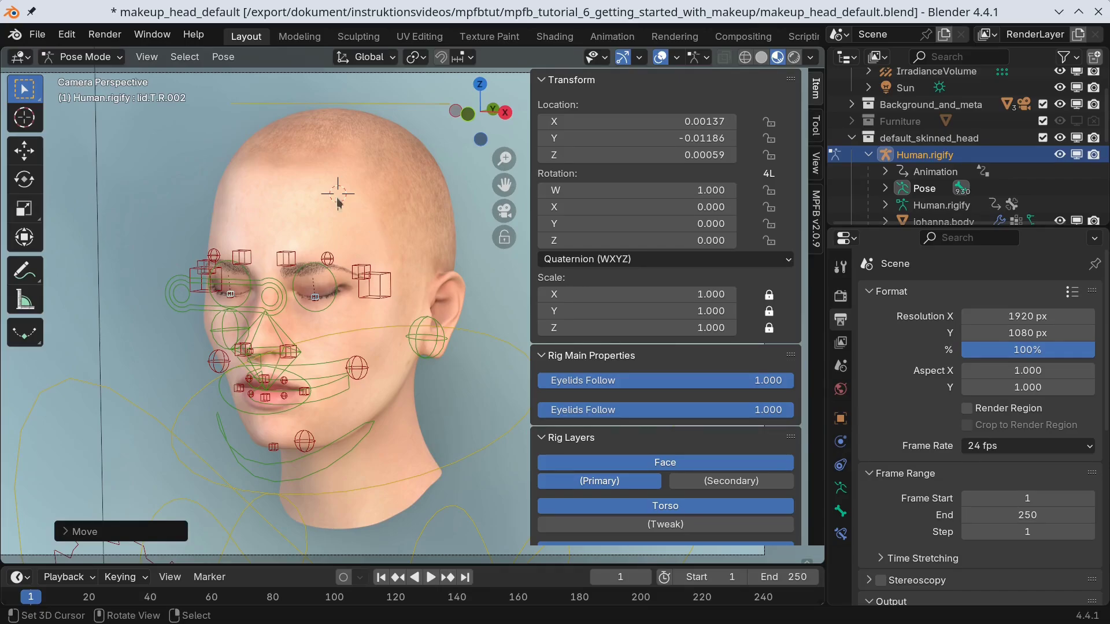
Return to Object Mode and hide the rig from the viewport.
click(92, 56)
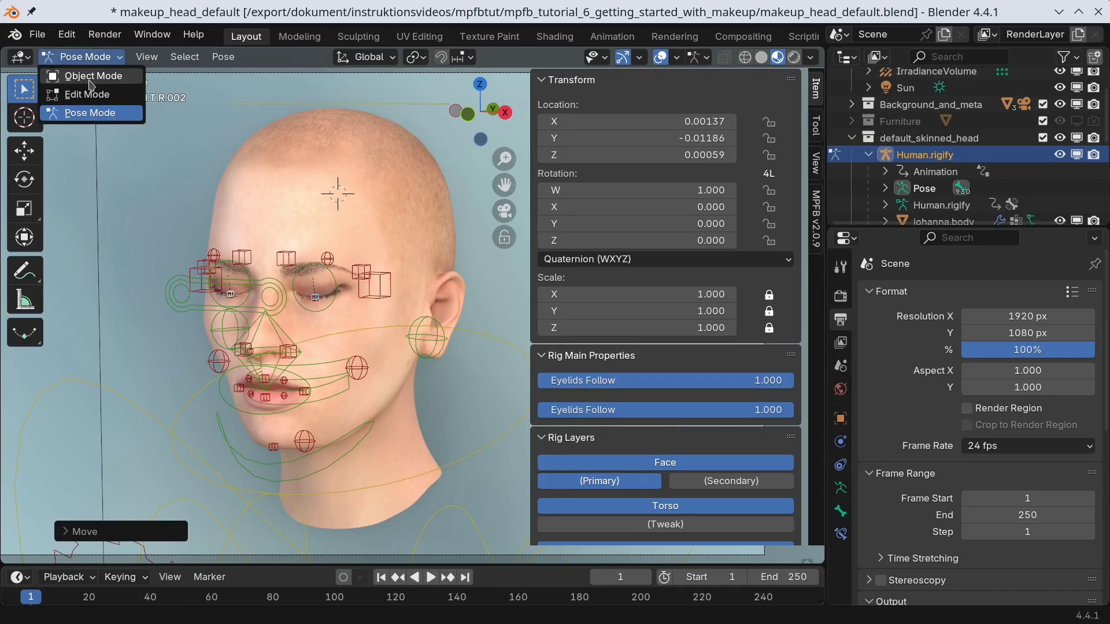
click(91, 76)
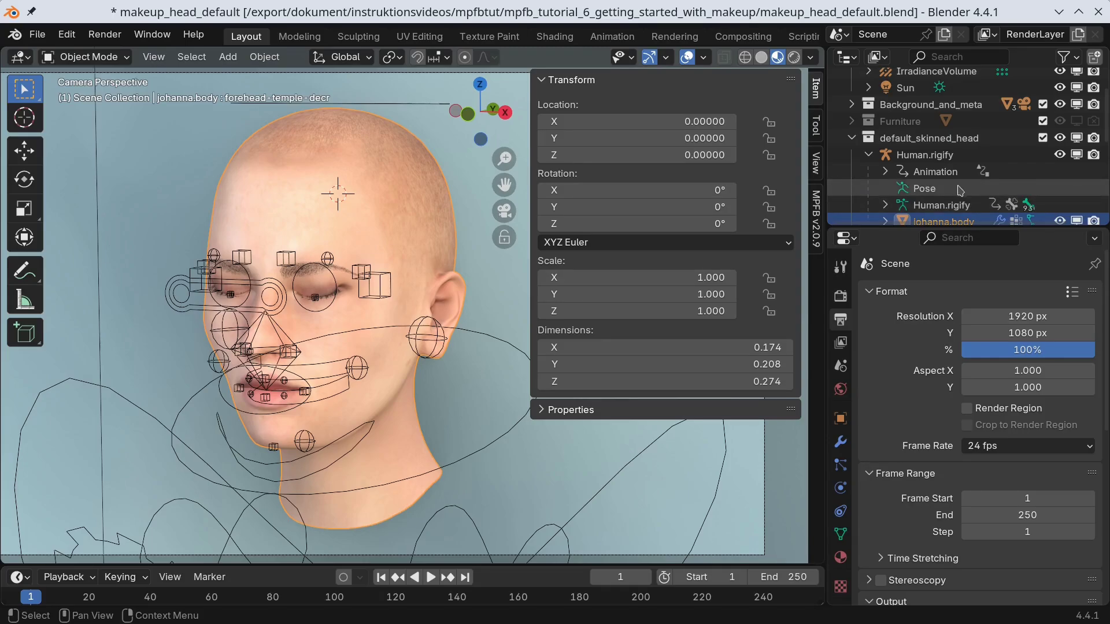
click(1076, 155)
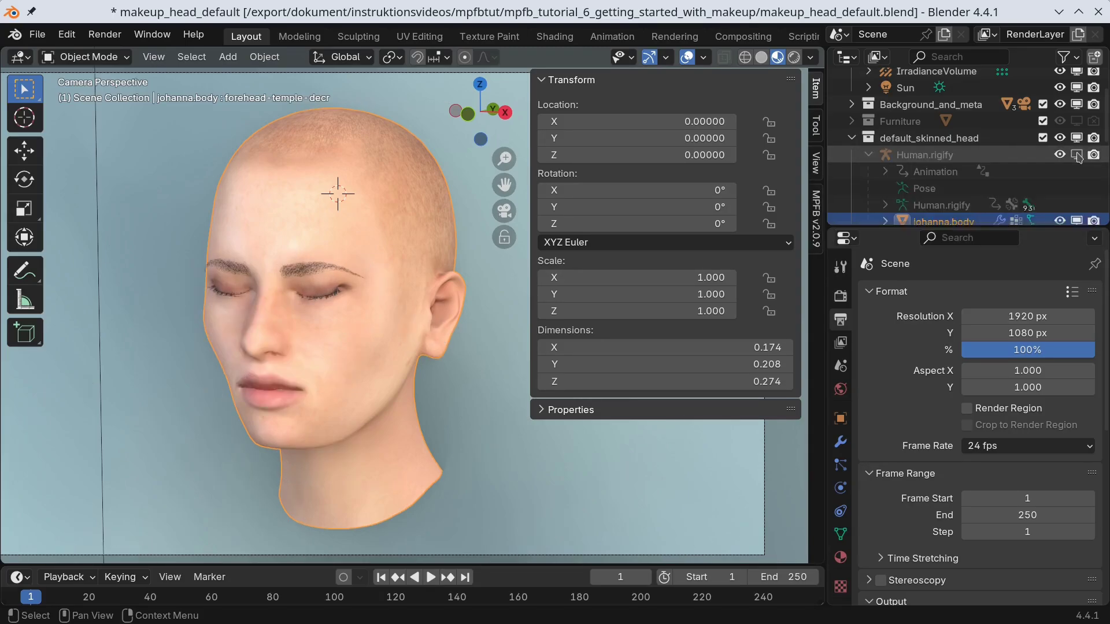
In Texture Paint, target the inkLayer1 slot and enable X-axis mirror symmetry.
click(490, 36)
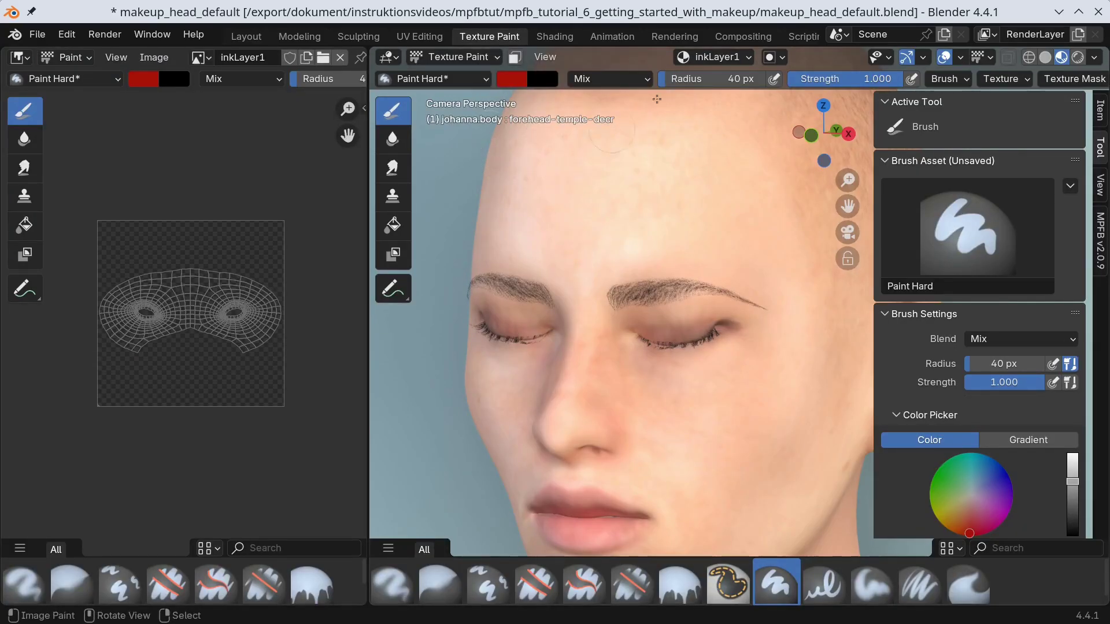
click(715, 56)
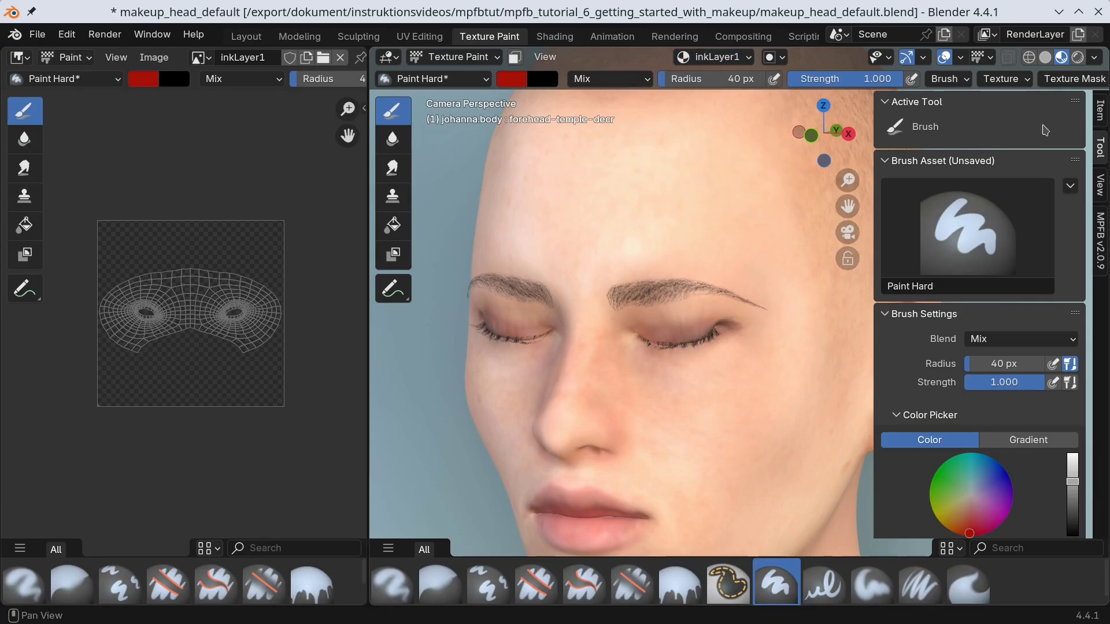
click(1100, 110)
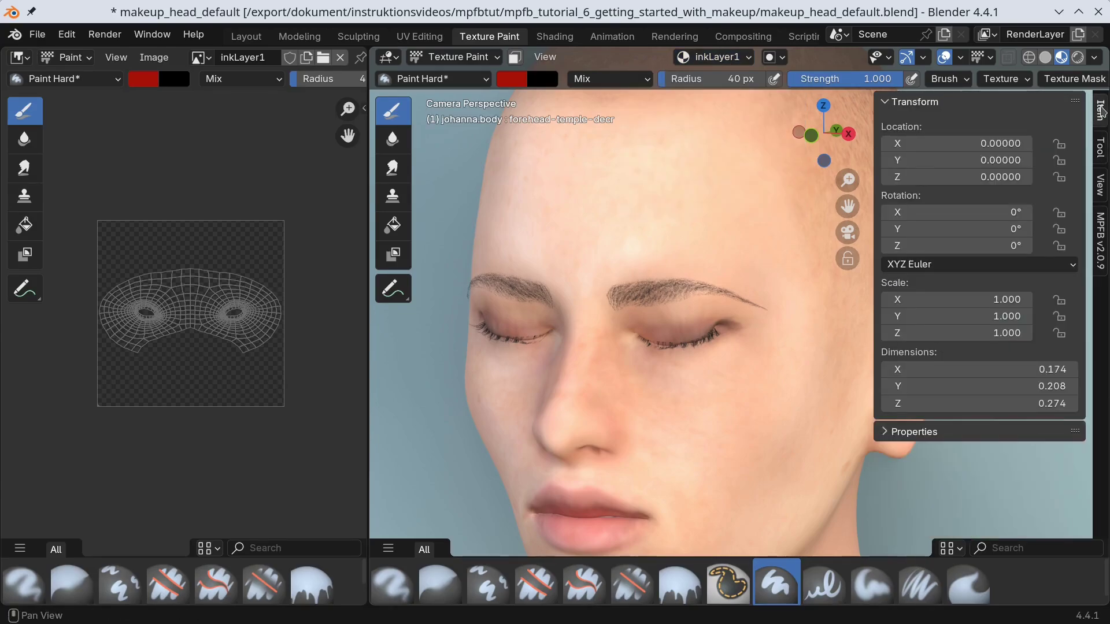
click(1100, 147)
scroll(986, 191, down, 8)
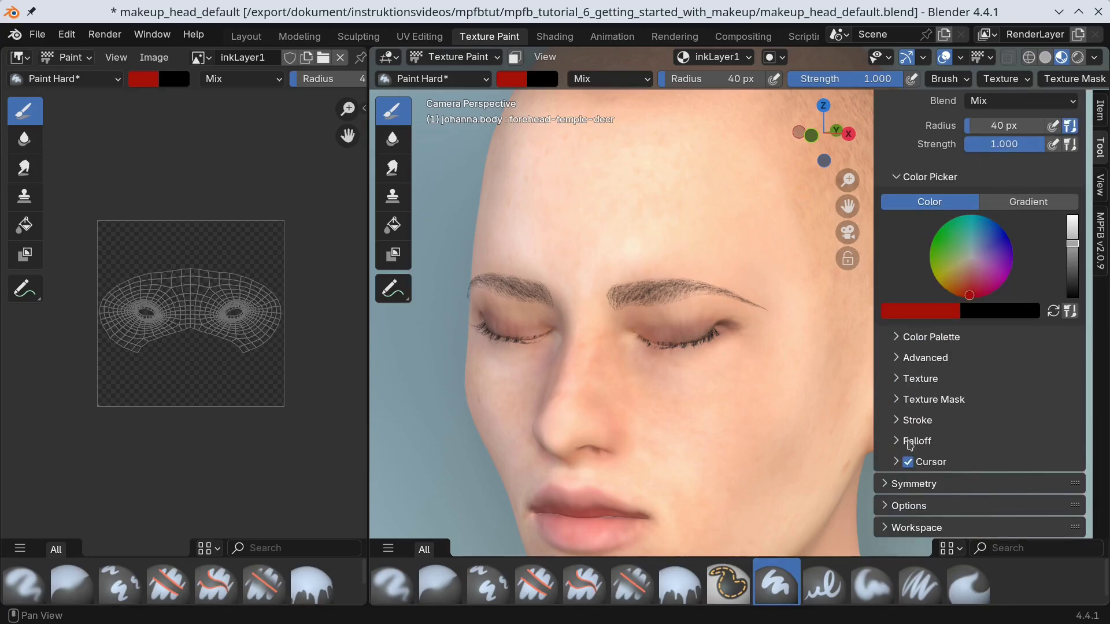
click(892, 486)
scroll(902, 460, down, 2)
click(998, 478)
Pick a magenta brush colour, enter strength 10, and paint a first stroke over the eyelid.
click(1005, 241)
drag(1072, 213, 1073, 186)
scroll(983, 300, up, 8)
click(1006, 356)
text(10)
key(Return)
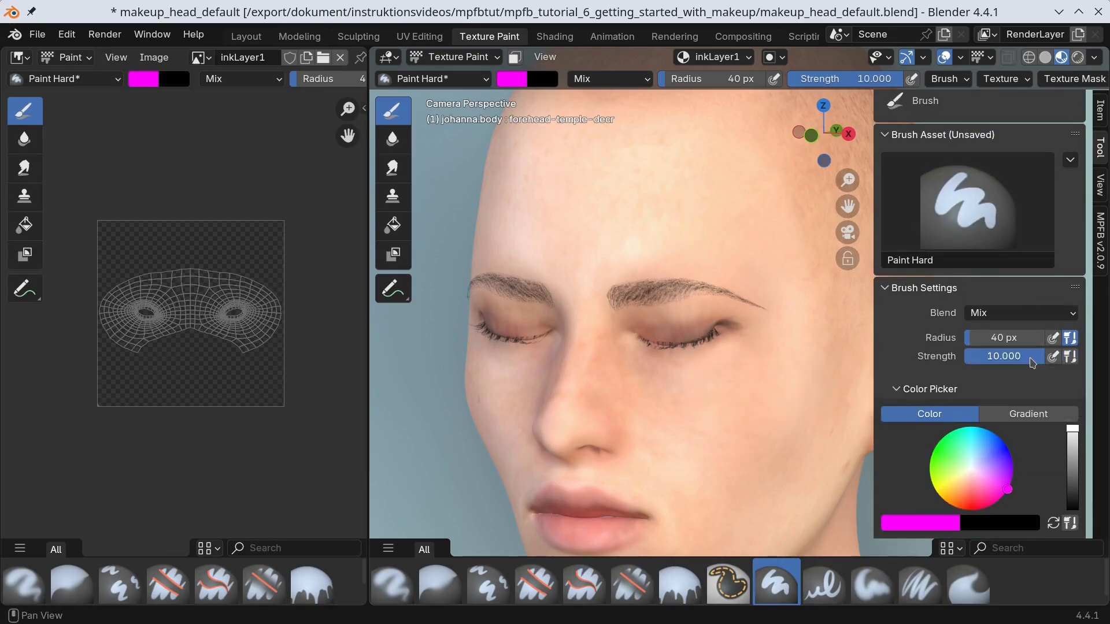
scroll(1009, 364, down, 8)
click(918, 409)
scroll(809, 373, up, 5)
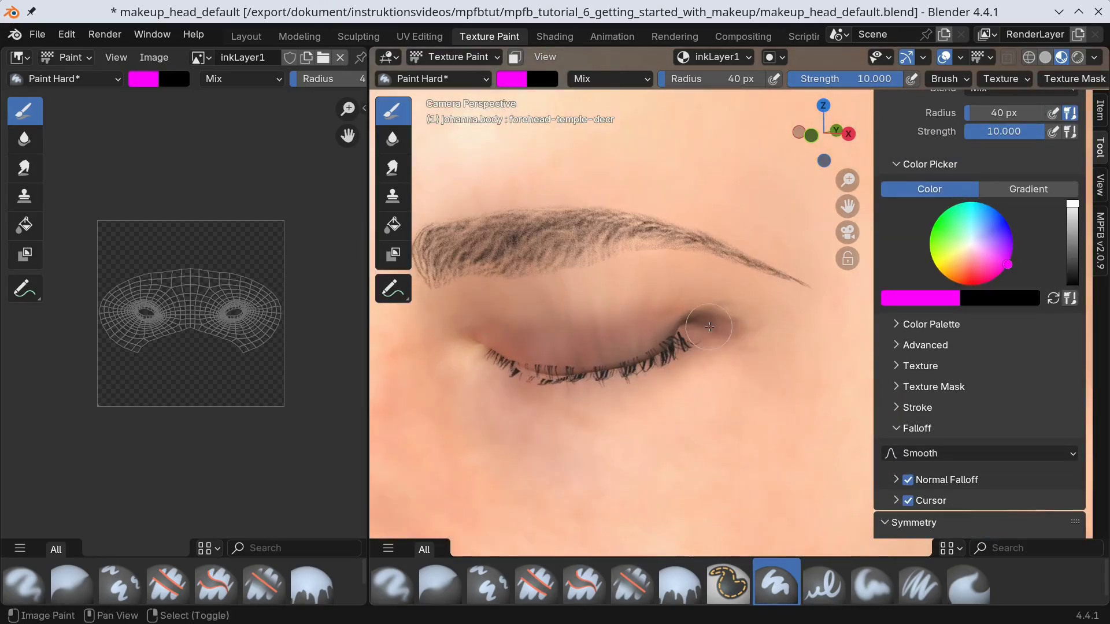
drag(619, 317, 774, 305)
Build up magenta across the eyelid and crease at 0.3 strength, adjusting strength as needed.
click(1003, 132)
text(0.3)
key(Return)
drag(636, 317, 610, 315)
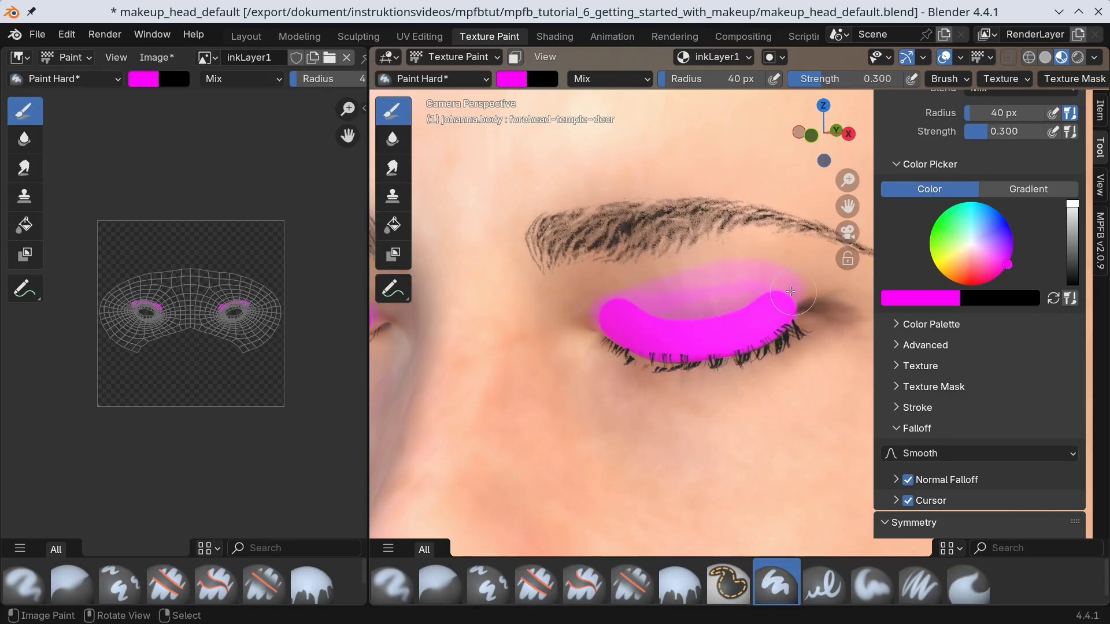
mouse_move(778, 289)
mouse_down()
mouse_move(599, 315)
mouse_move(747, 283)
mouse_move(748, 297)
mouse_move(611, 304)
mouse_move(794, 270)
mouse_move(758, 302)
mouse_move(765, 296)
mouse_move(623, 317)
mouse_up()
key(shift+f)
click(693, 314)
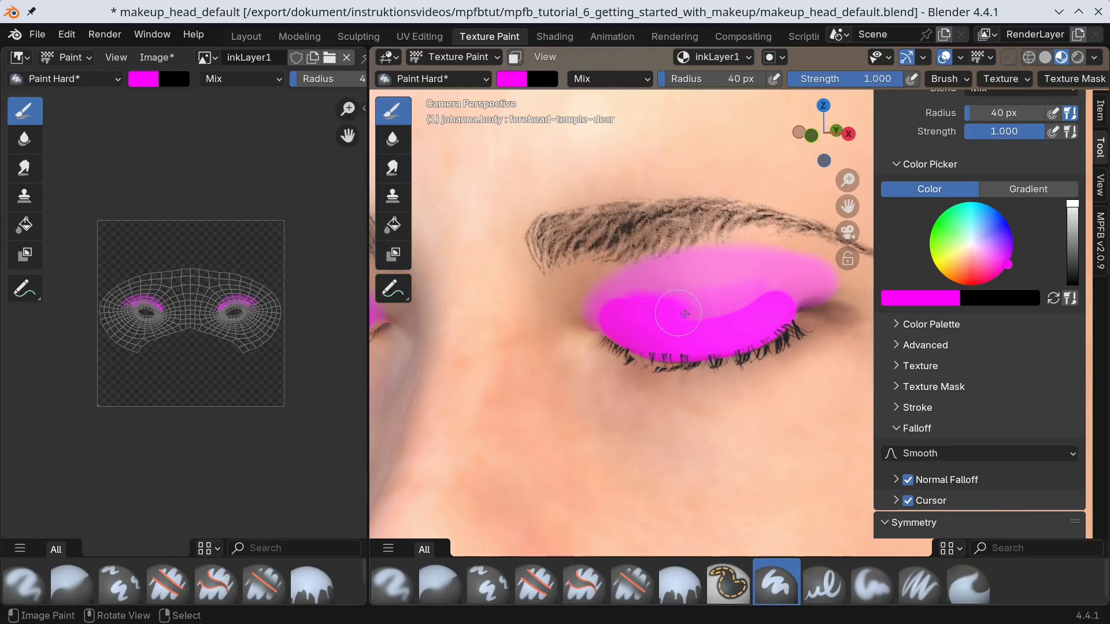
mouse_move(694, 314)
mouse_down()
mouse_move(672, 304)
mouse_move(615, 320)
mouse_move(625, 294)
mouse_move(724, 271)
mouse_move(791, 289)
mouse_move(661, 276)
mouse_up()
key(shift+f)
click(625, 295)
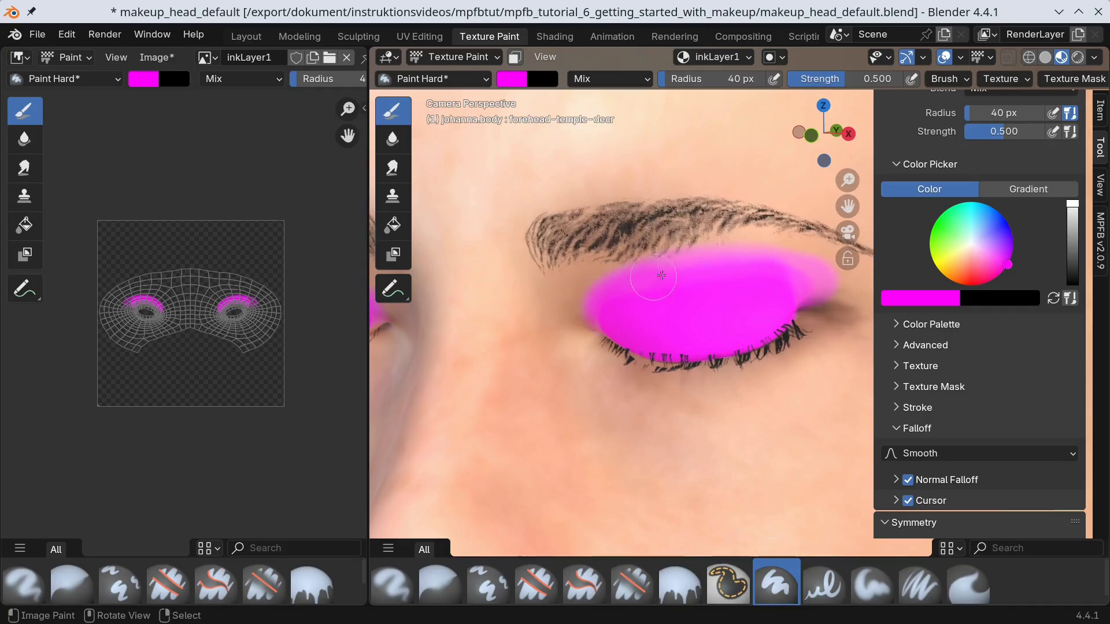
Switch the brush to Erase Alpha blending at 0.3 strength and 150 px radius.
click(1027, 132)
text(0.3)
key(Return)
scroll(1017, 173, up, 5)
click(1020, 226)
click(990, 457)
click(1016, 252)
text(150)
key(Return)
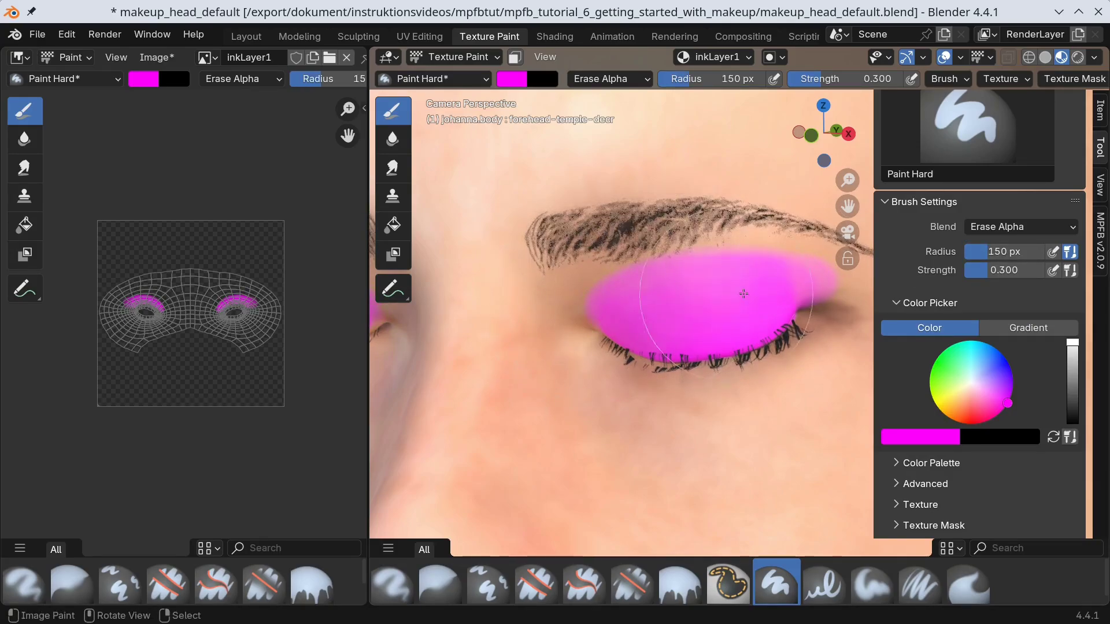
Refine the eraser brush to 0.400 strength and 30 px radius.
click(1004, 270)
text(0.4)
key(Return)
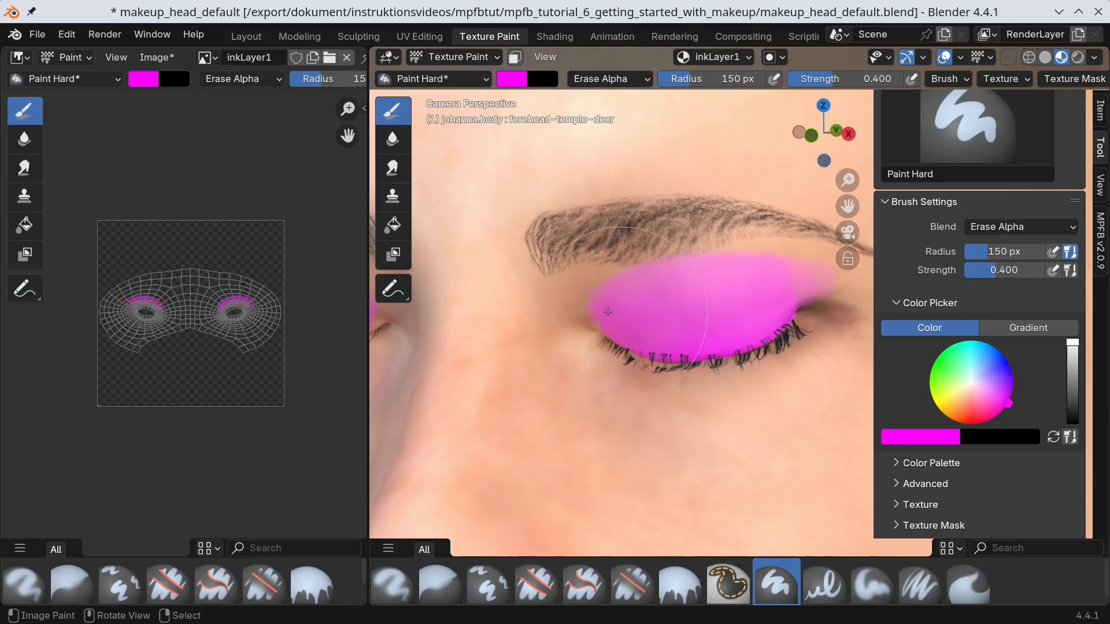
click(1035, 252)
text(30)
key(Return)
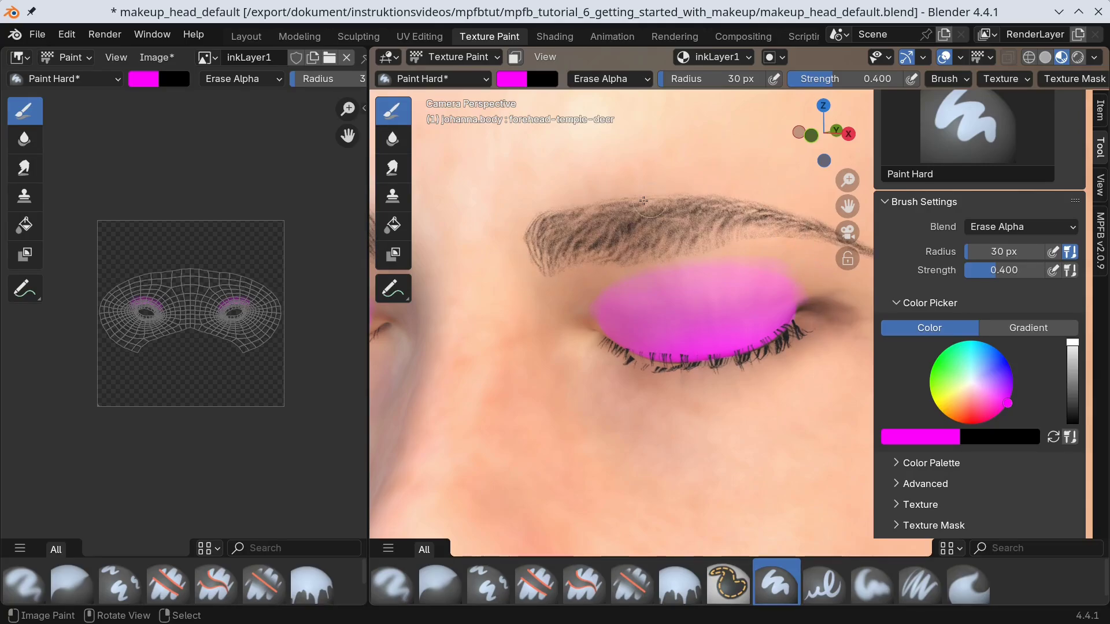
Leave Texture Paint, return to the Layout workspace, and put the rig into Pose Mode.
click(454, 57)
click(454, 91)
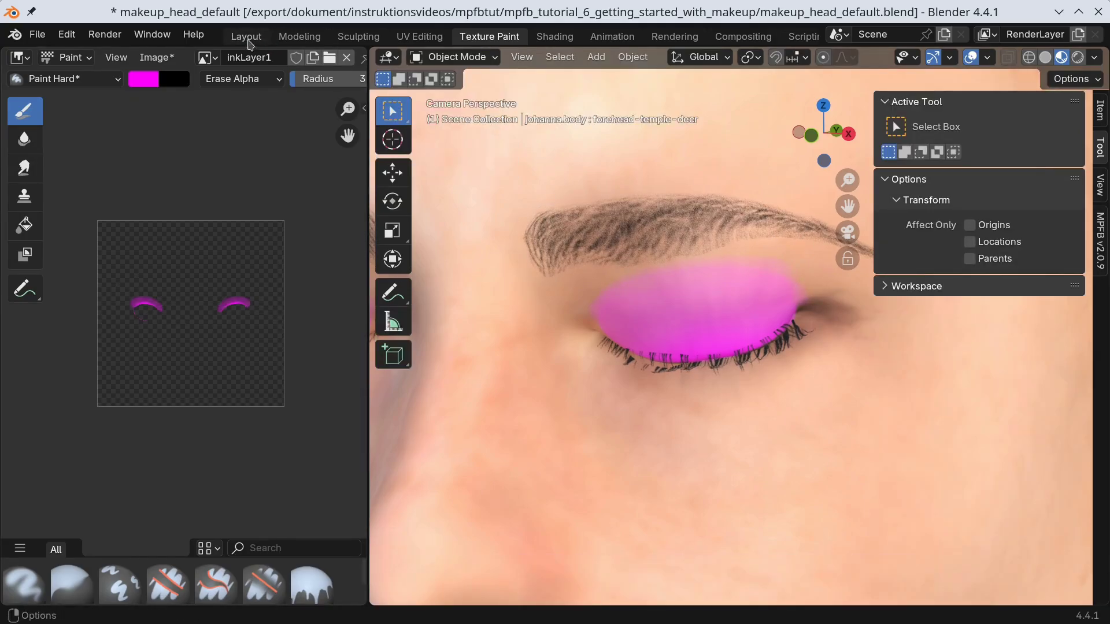
click(246, 37)
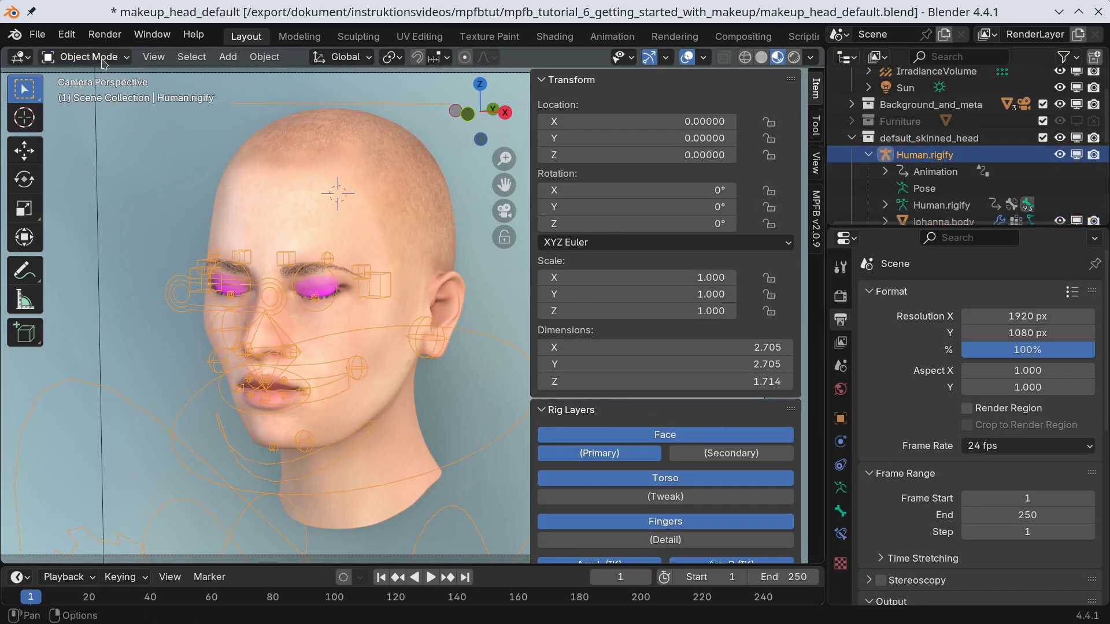
click(104, 58)
click(104, 114)
Clear the eyelid pose location to reopen the eyes, then hide the rig and return to Texture Paint.
key(F3)
text(clear pose lo)
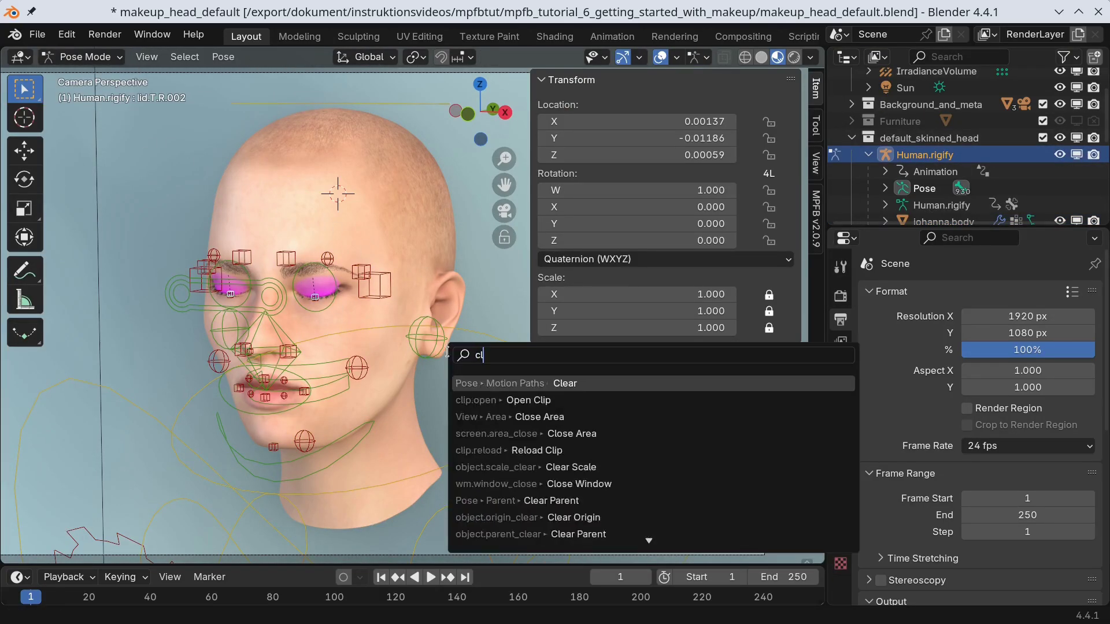
click(552, 381)
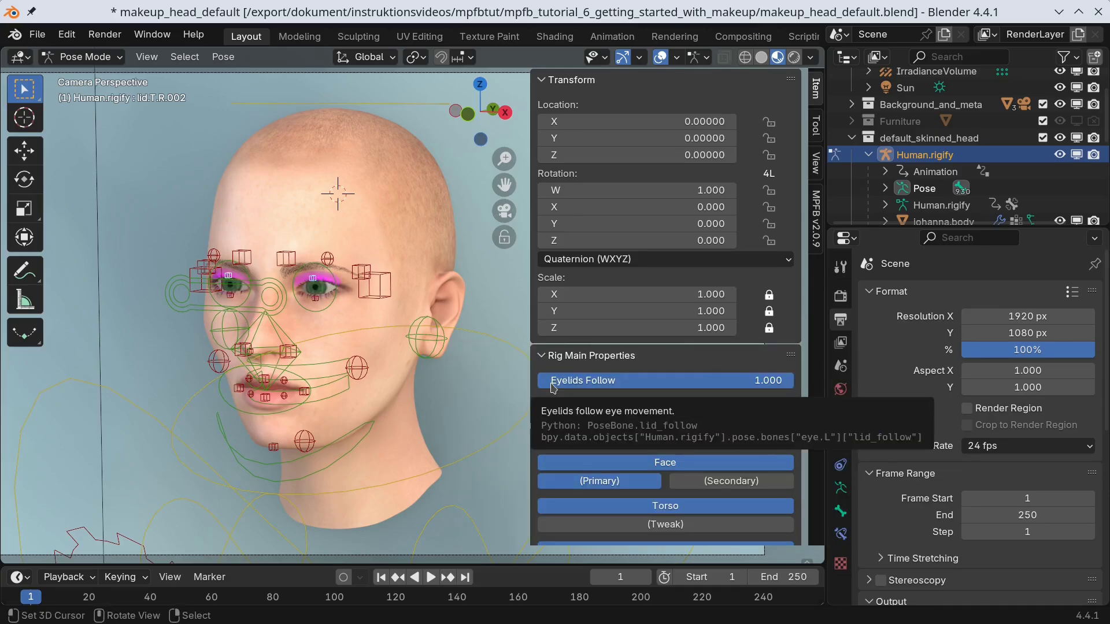
click(84, 57)
click(105, 73)
click(1078, 155)
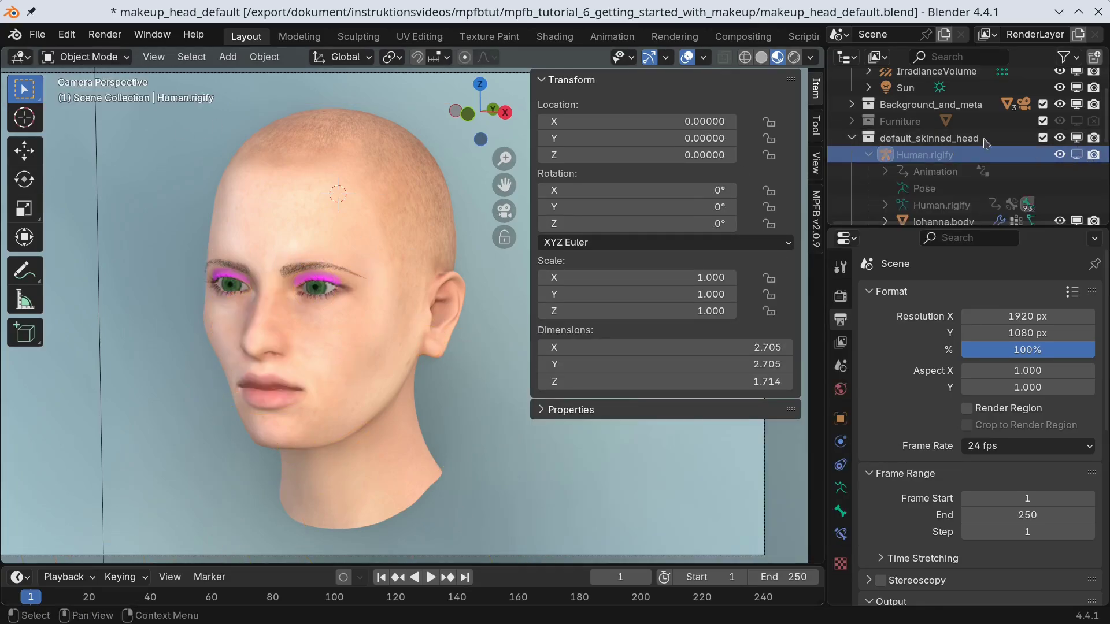
click(484, 37)
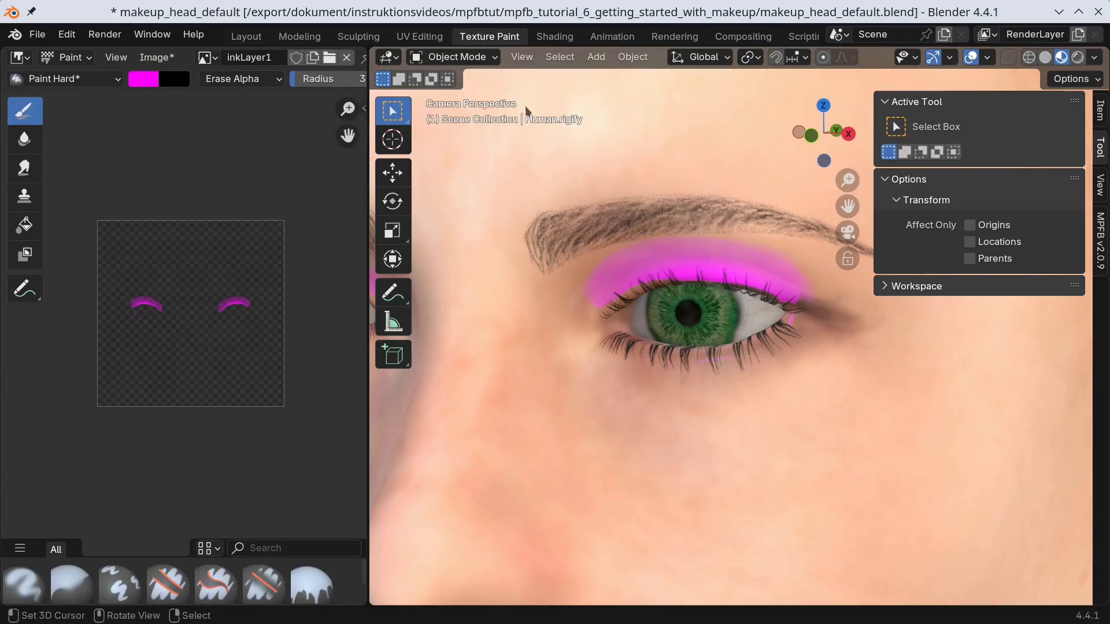
Enter Texture Paint mode on the inkLayer2 slot with a 20 px brush radius.
click(479, 57)
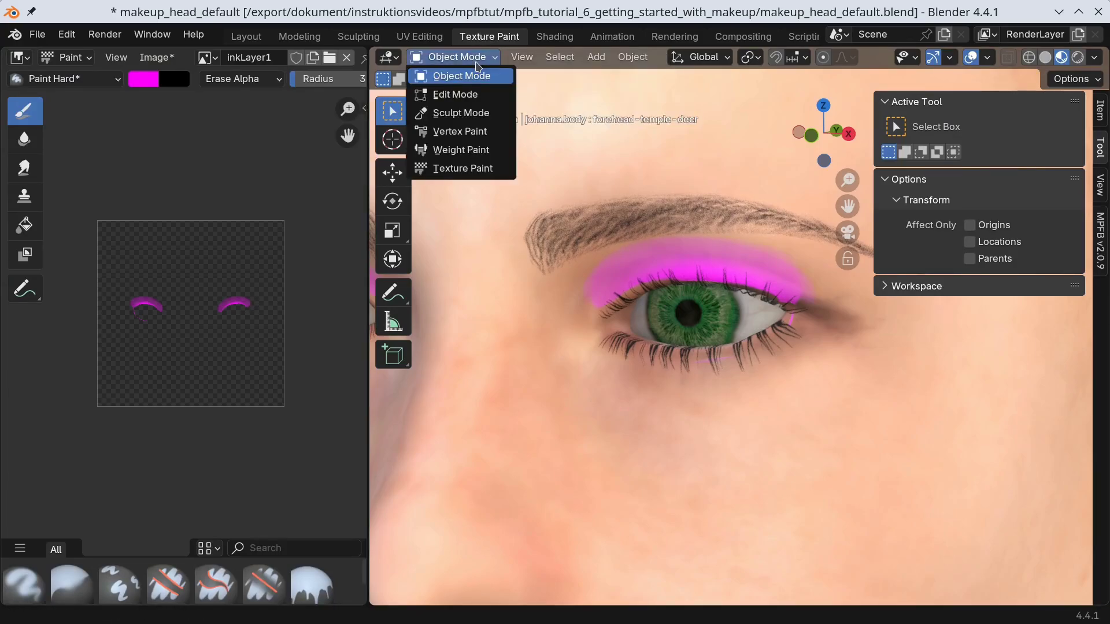
click(465, 168)
click(734, 57)
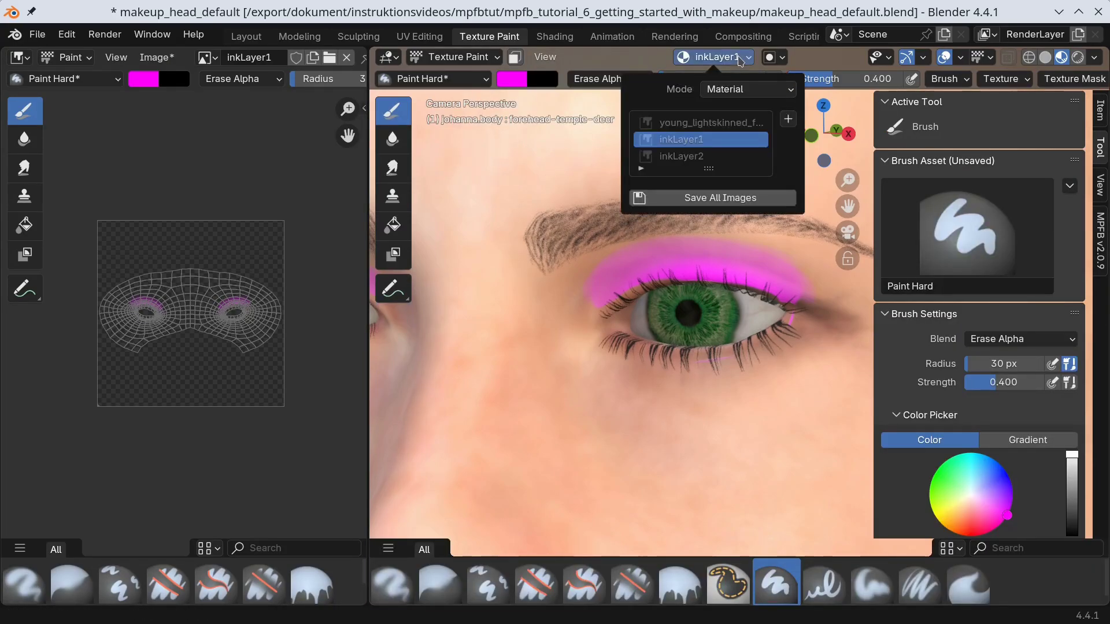
click(693, 156)
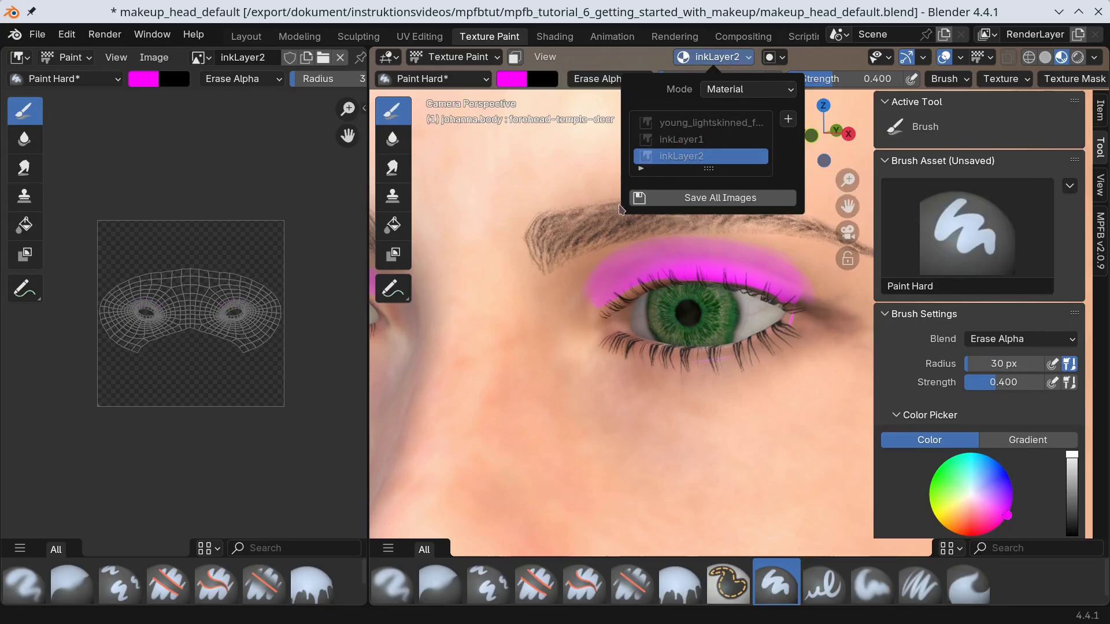
click(1003, 363)
text(20)
key(Return)
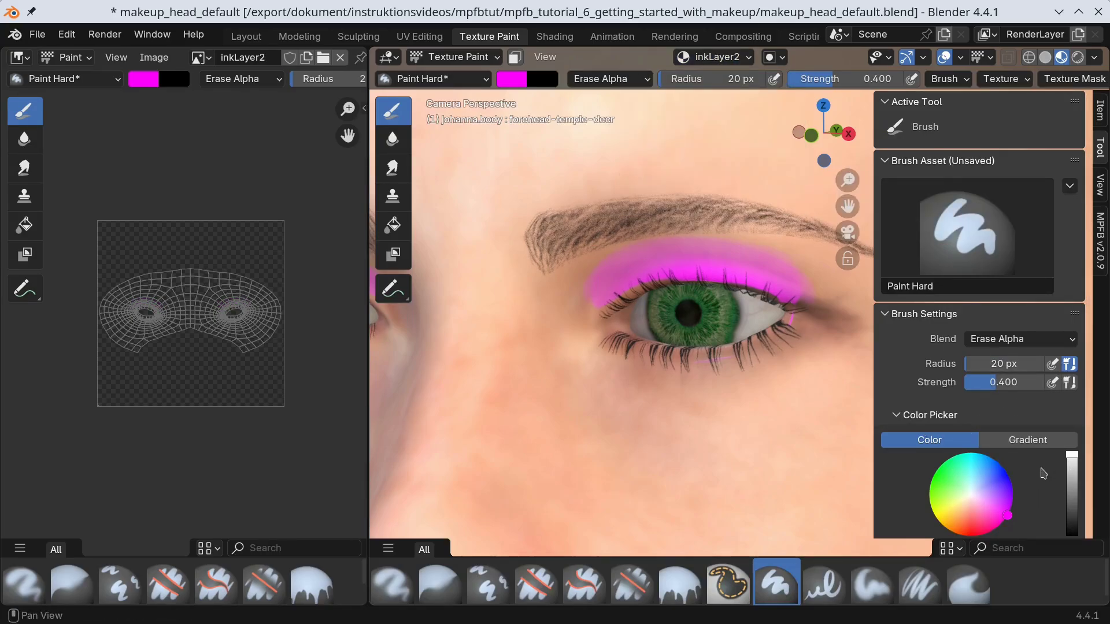
Paint black eyeliner along the eyelid at strength 1 with Mix blending.
scroll(1055, 500, down, 4)
click(1052, 446)
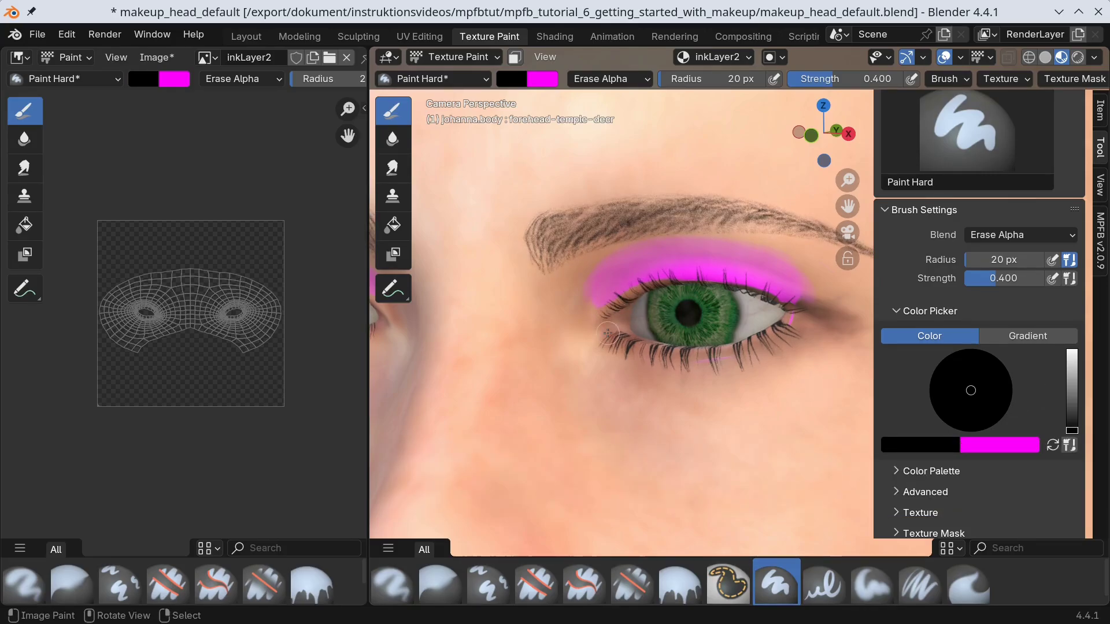
click(1019, 276)
text(1)
key(Return)
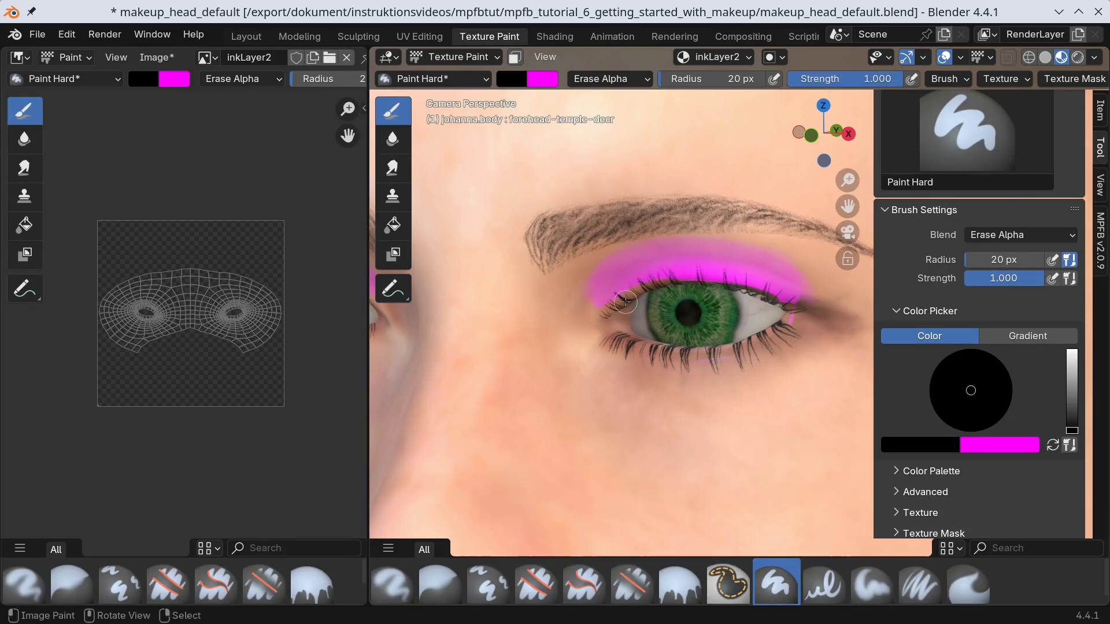
click(1020, 234)
click(893, 250)
mouse_move(604, 318)
mouse_down()
mouse_move(668, 282)
mouse_move(751, 292)
mouse_move(798, 315)
mouse_move(769, 338)
mouse_move(665, 347)
mouse_move(596, 321)
mouse_move(665, 287)
mouse_move(746, 289)
mouse_move(804, 308)
mouse_move(691, 347)
mouse_move(630, 332)
mouse_move(622, 318)
mouse_up()
Write Ink layer 1 to the MPFB library as 'my test purple eyeshadow'.
click(457, 57)
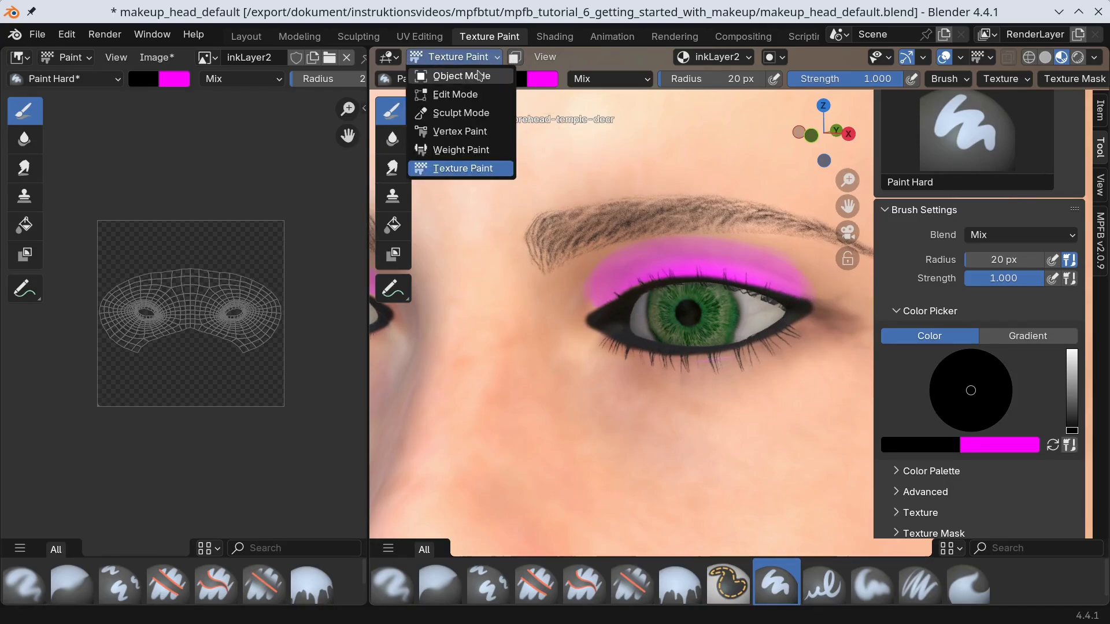
click(479, 76)
click(243, 36)
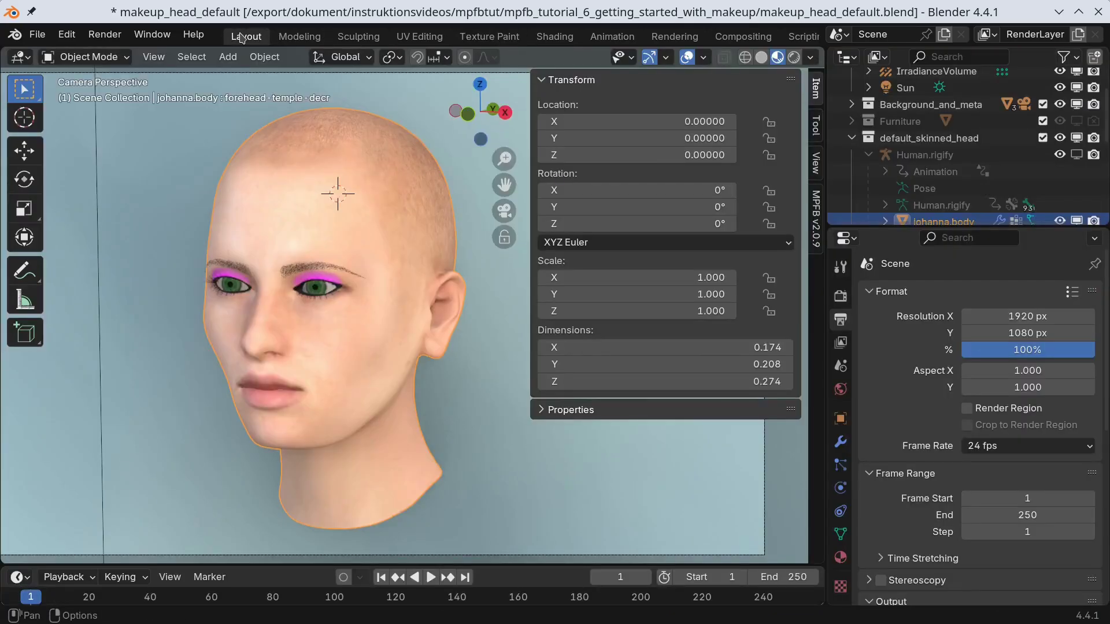
click(817, 215)
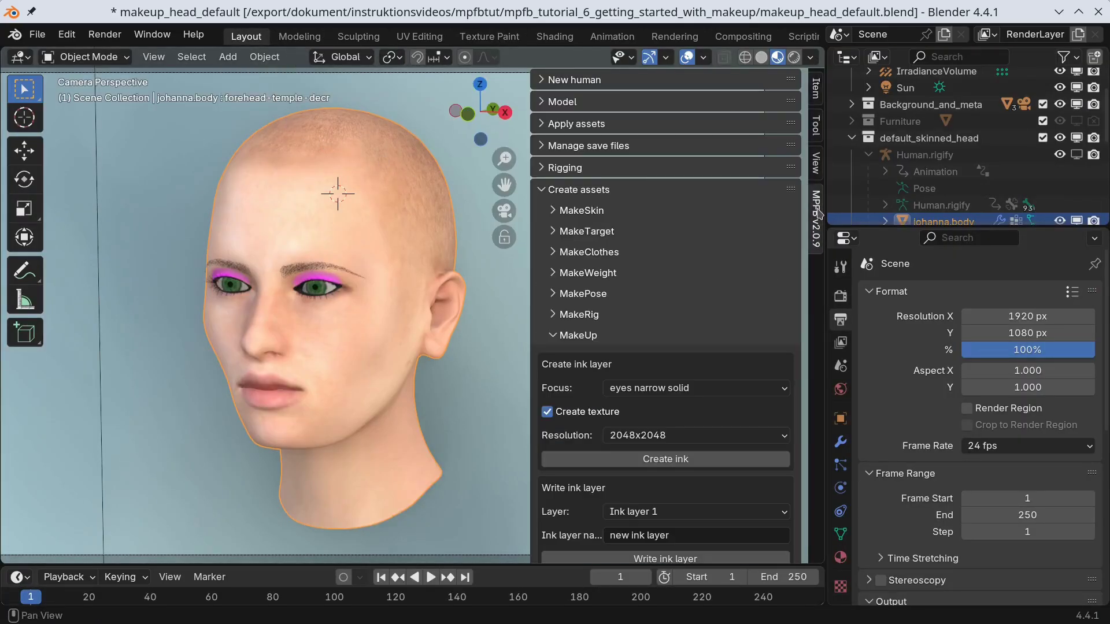
scroll(700, 252, down, 8)
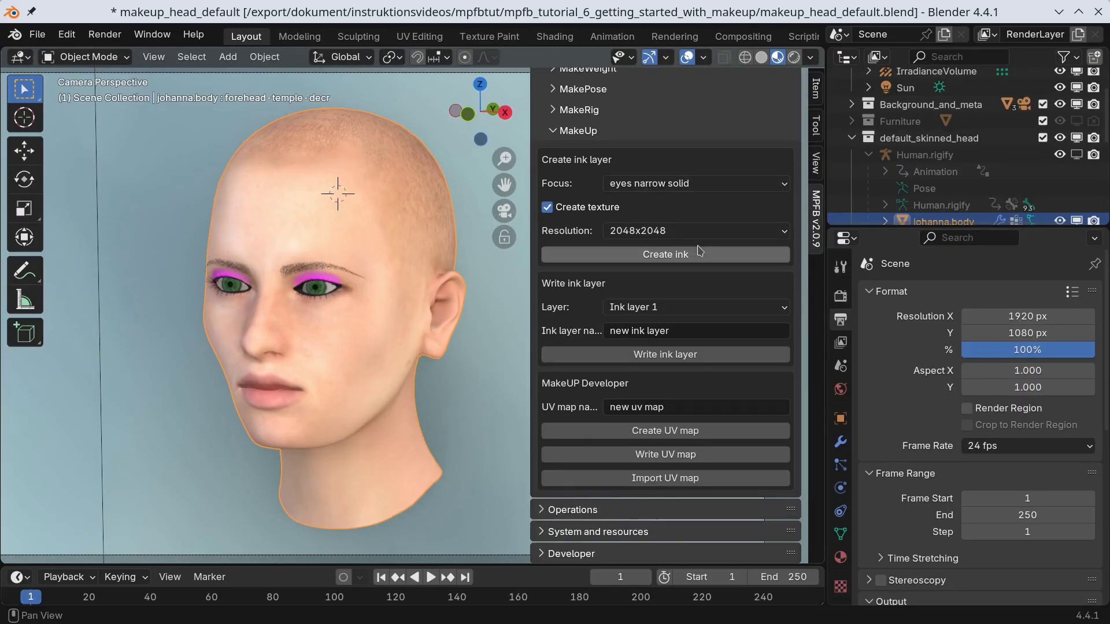
click(691, 330)
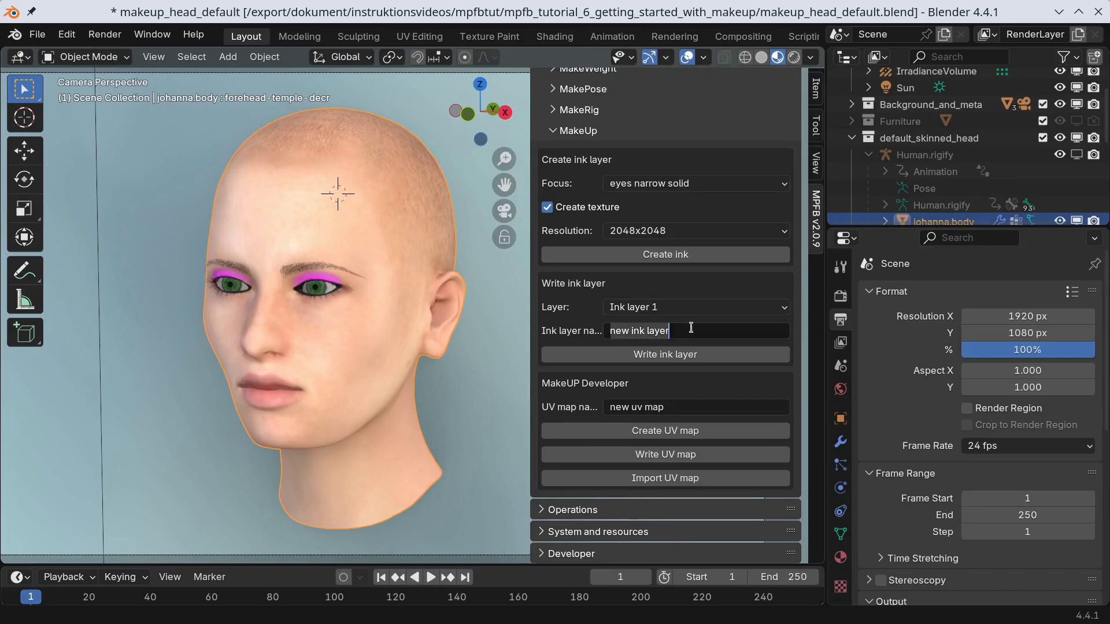
text(purple)
key(BackSpace)
key(BackSpace)
key(BackSpace)
key(BackSpace)
key(BackSpace)
key(BackSpace)
text(my test purle eyeshadow)
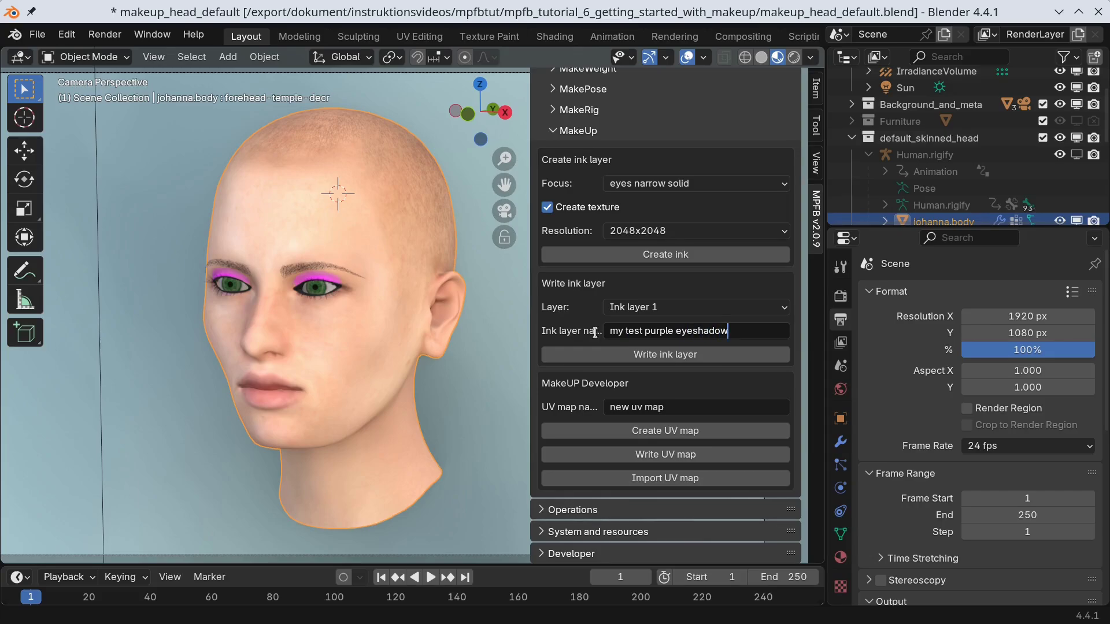
click(644, 354)
Write Ink layer 2 to the library as 'my test black eyeliner'.
click(652, 308)
click(635, 344)
click(666, 330)
drag(644, 330, 730, 330)
text(black eyeliner)
key(Return)
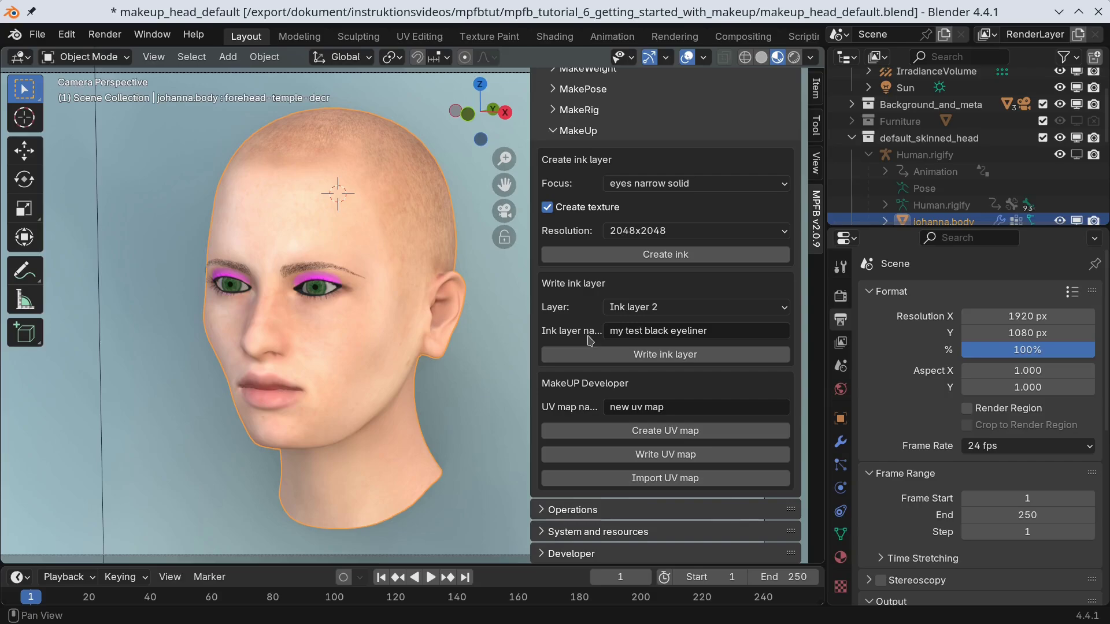
click(673, 361)
Delete the default_skinned_head collection.
click(923, 142)
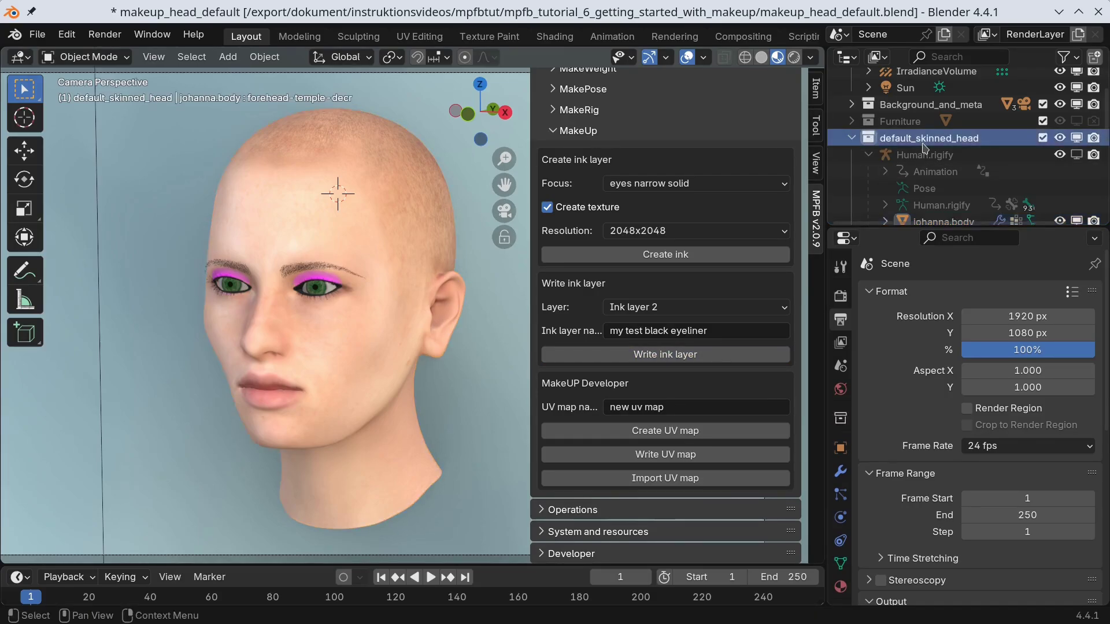
right_click(923, 142)
click(863, 233)
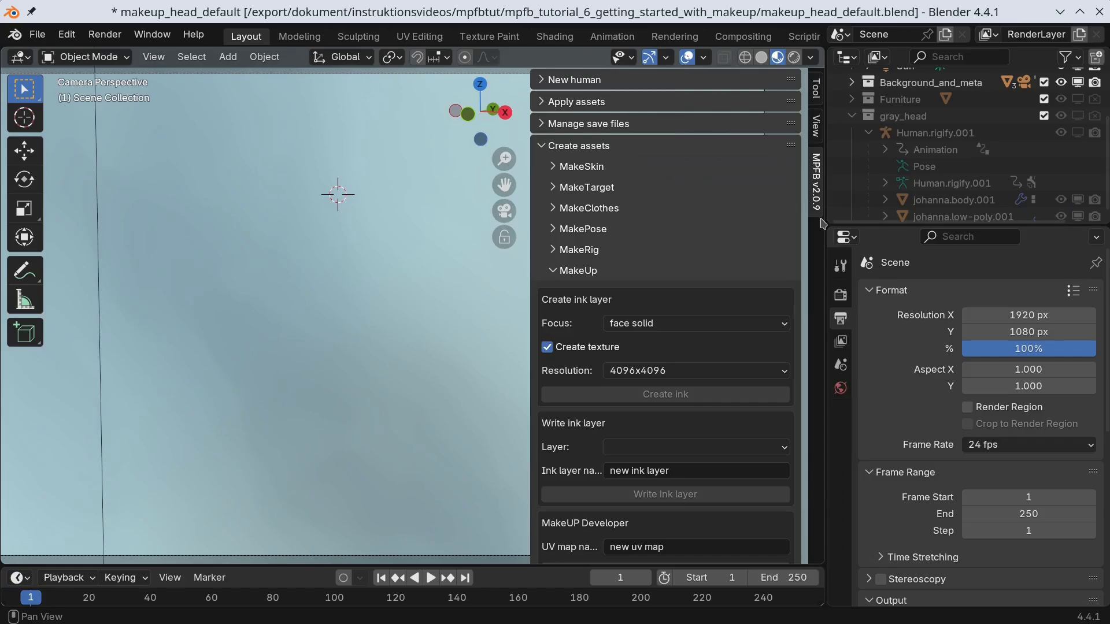
Create a human from save file with Multilayered skin and MakeSkin (PBR) eyes, in Rendered shading.
click(544, 147)
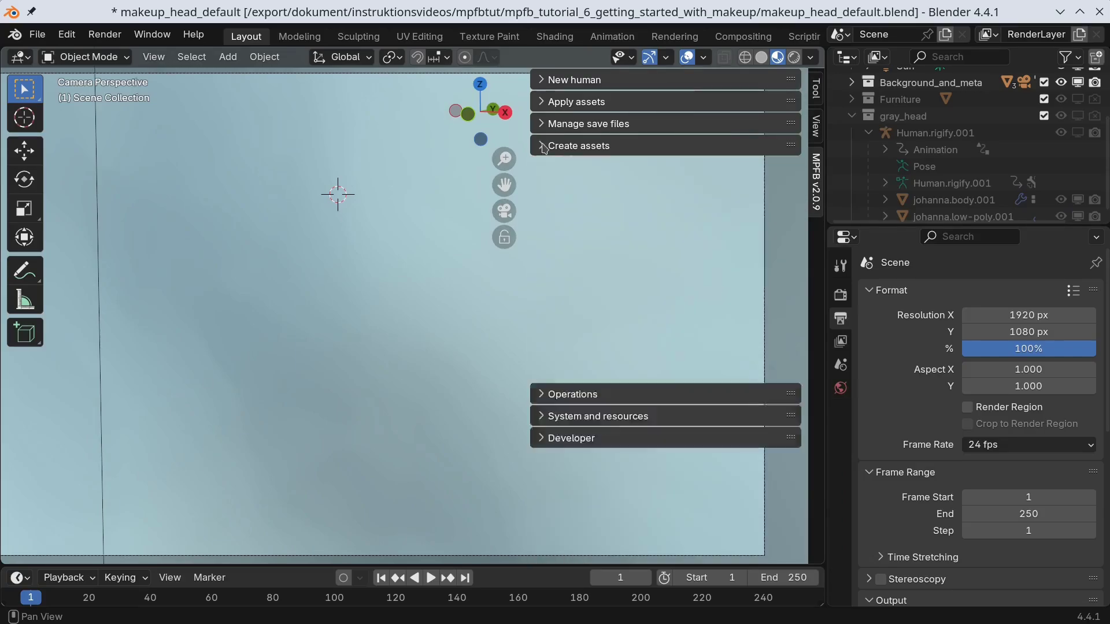
click(544, 79)
click(555, 101)
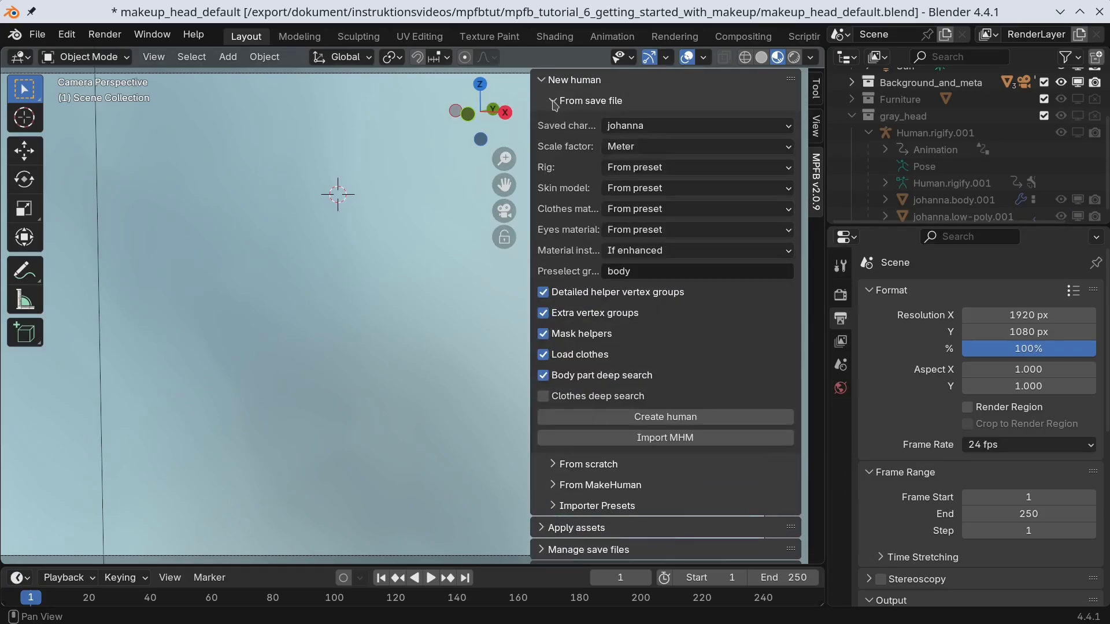
click(677, 188)
click(679, 317)
click(665, 229)
click(676, 298)
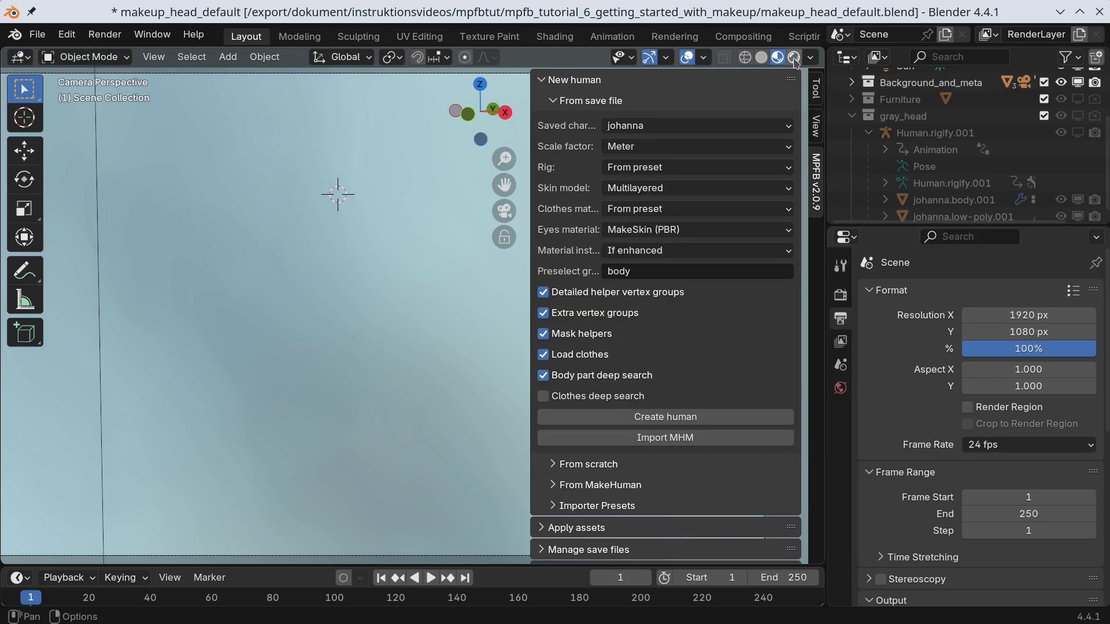
click(793, 57)
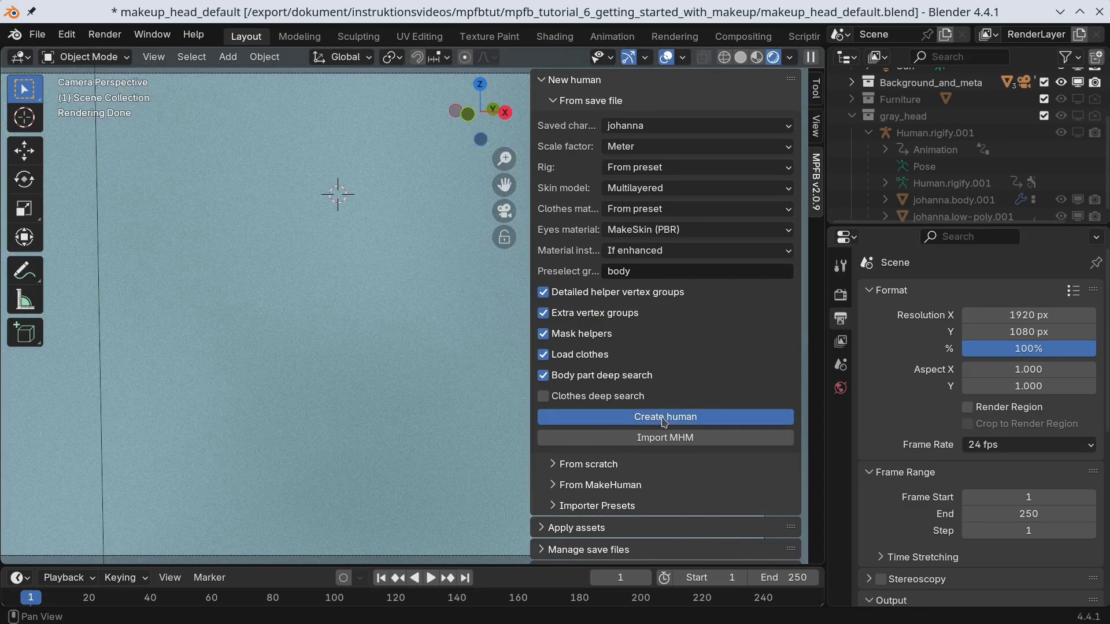
click(670, 420)
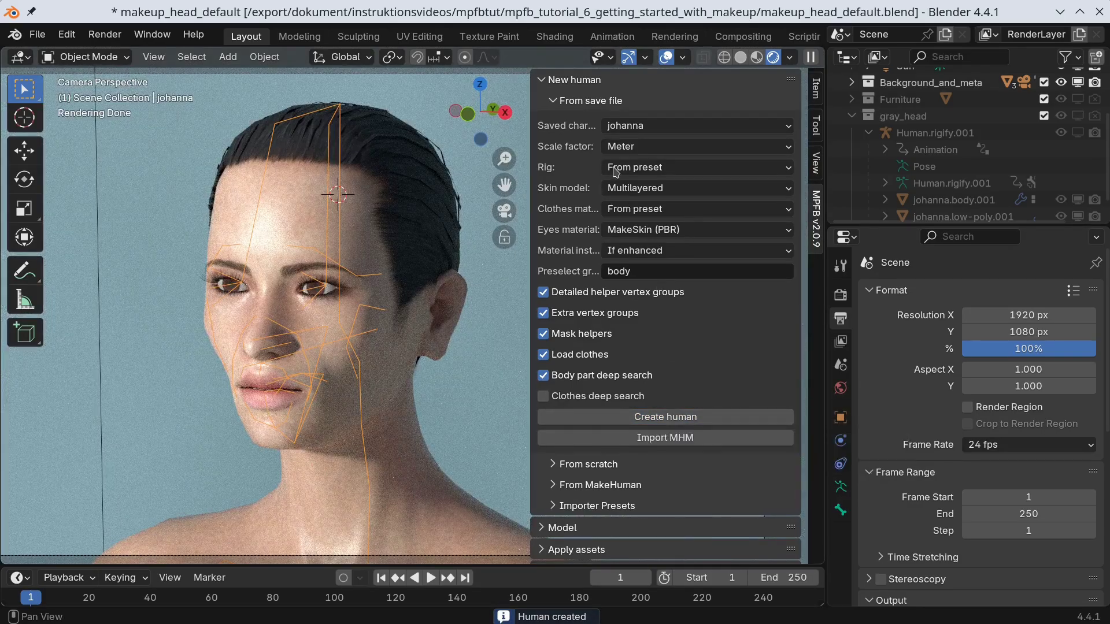
click(544, 80)
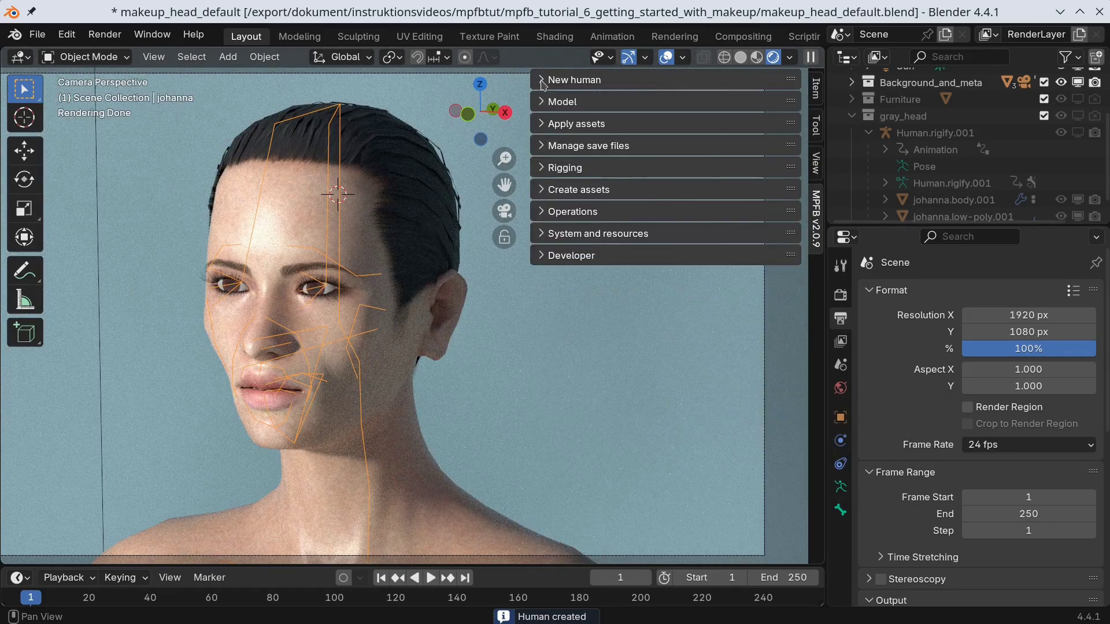
Load the purple eyeshadow and black eyeliner ink layers onto the johanna head from Apply assets.
click(544, 123)
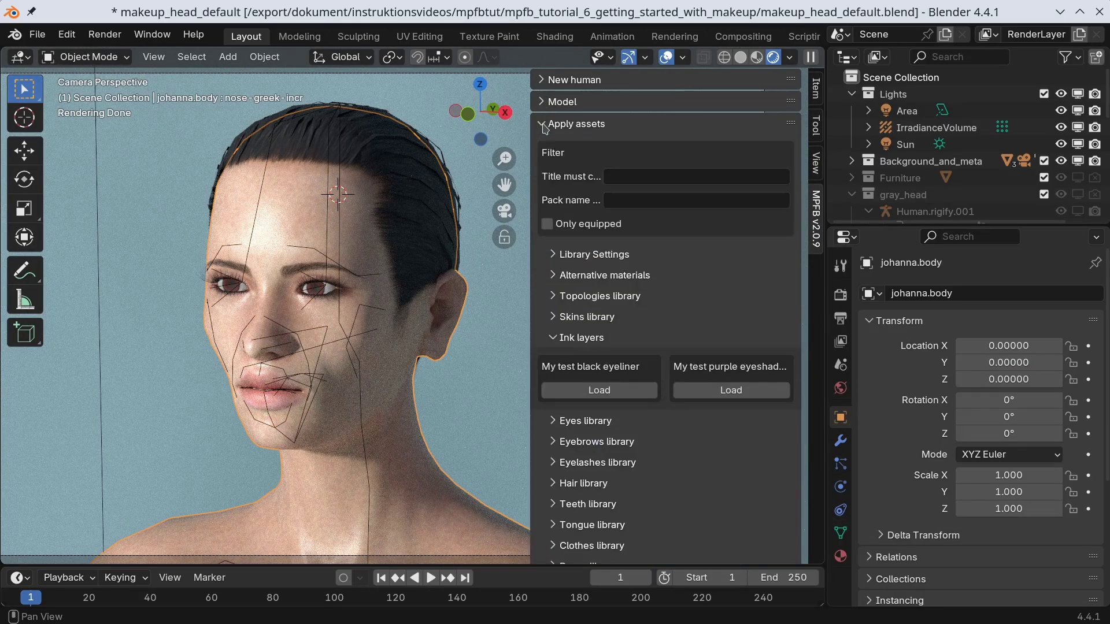
click(733, 390)
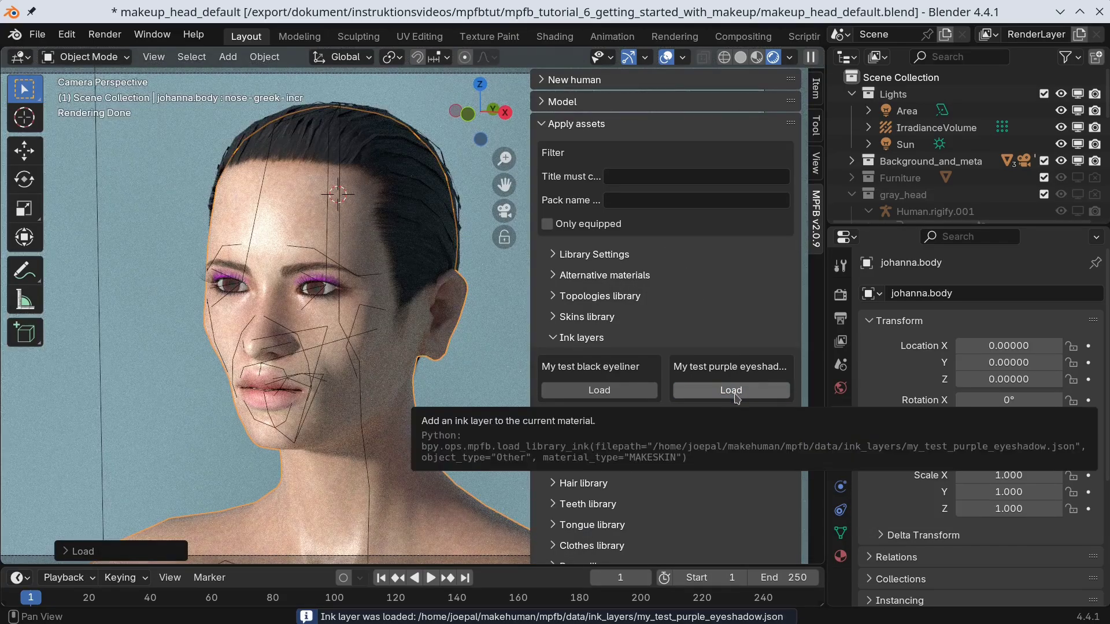
click(596, 393)
scroll(401, 252, up, 1)
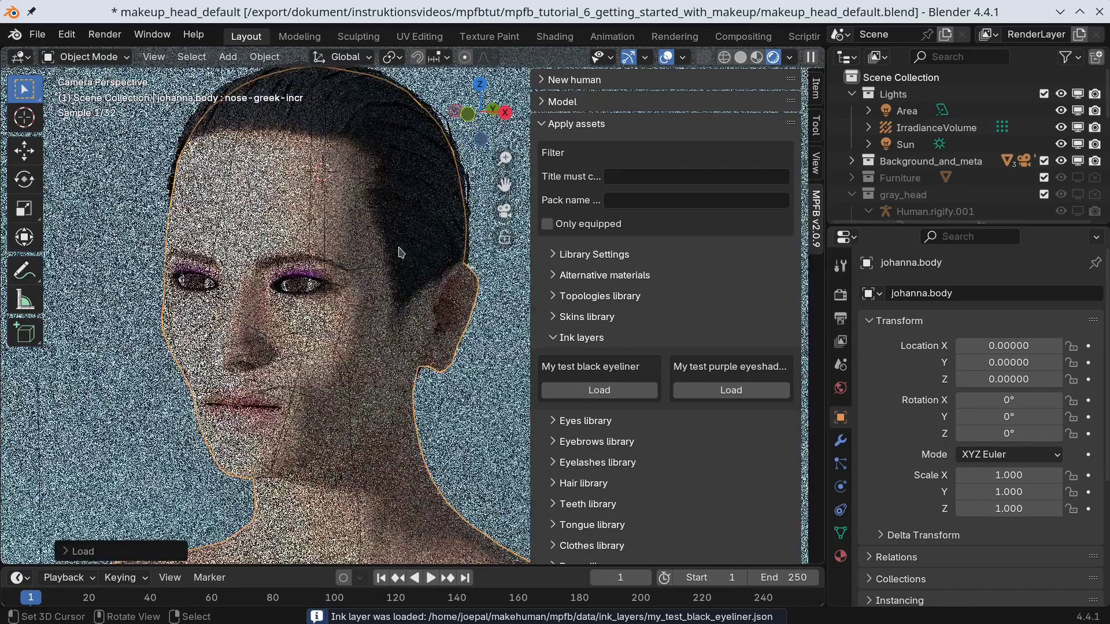
scroll(400, 252, up, 2)
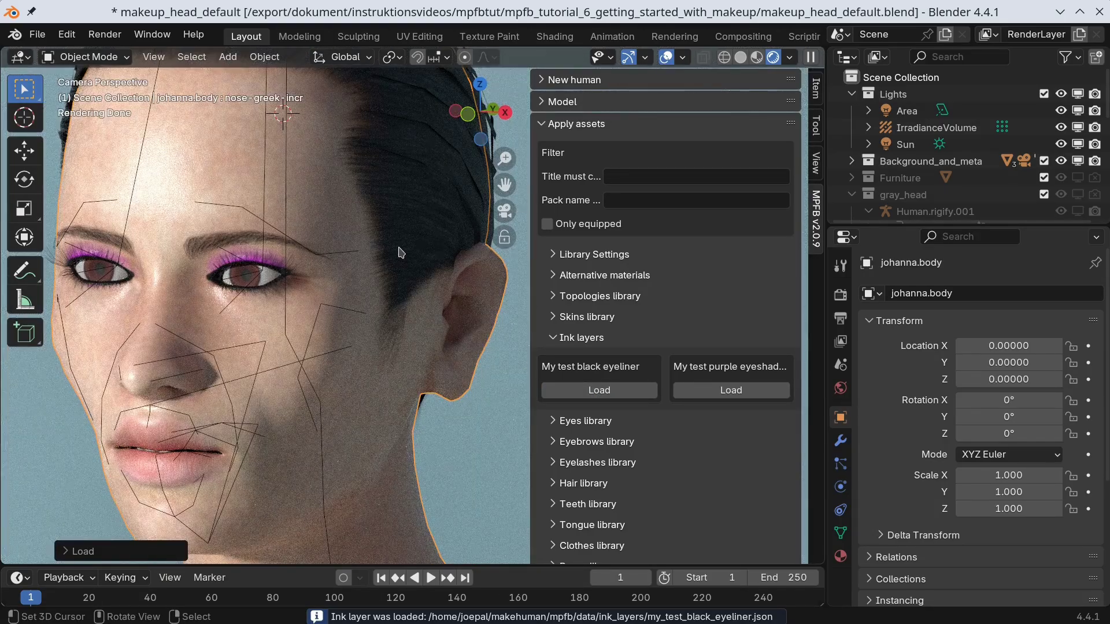